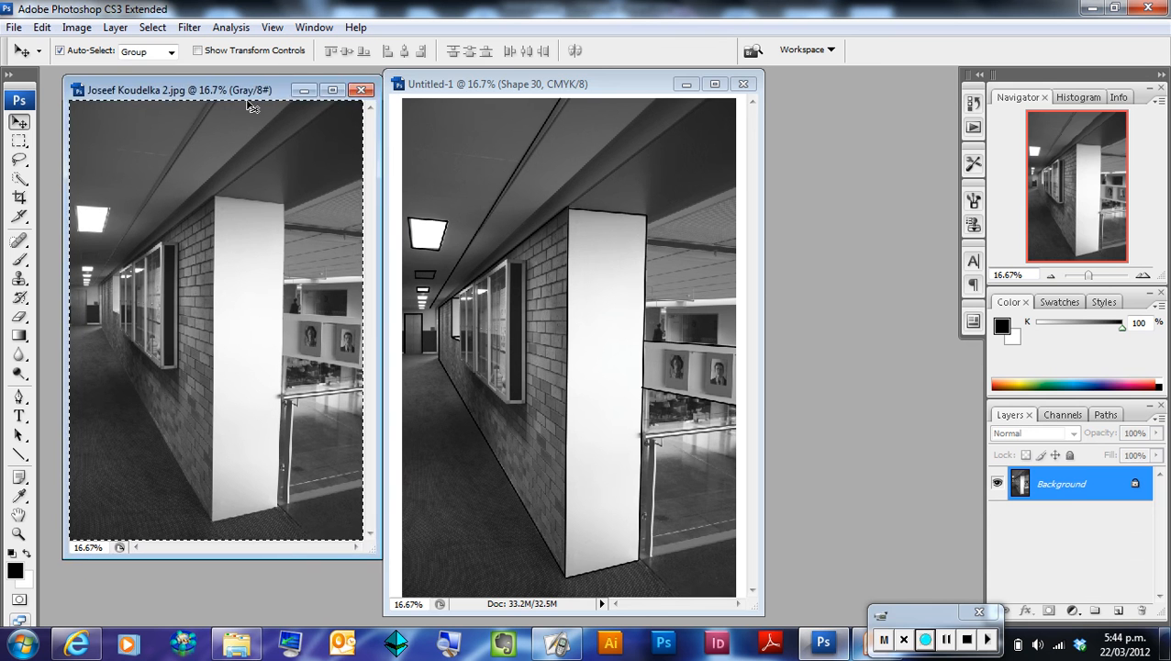
Close the original grayscale photo without saving changes and reposition the Untitled-1 document window in the workspace
drag(500, 92, 580, 93)
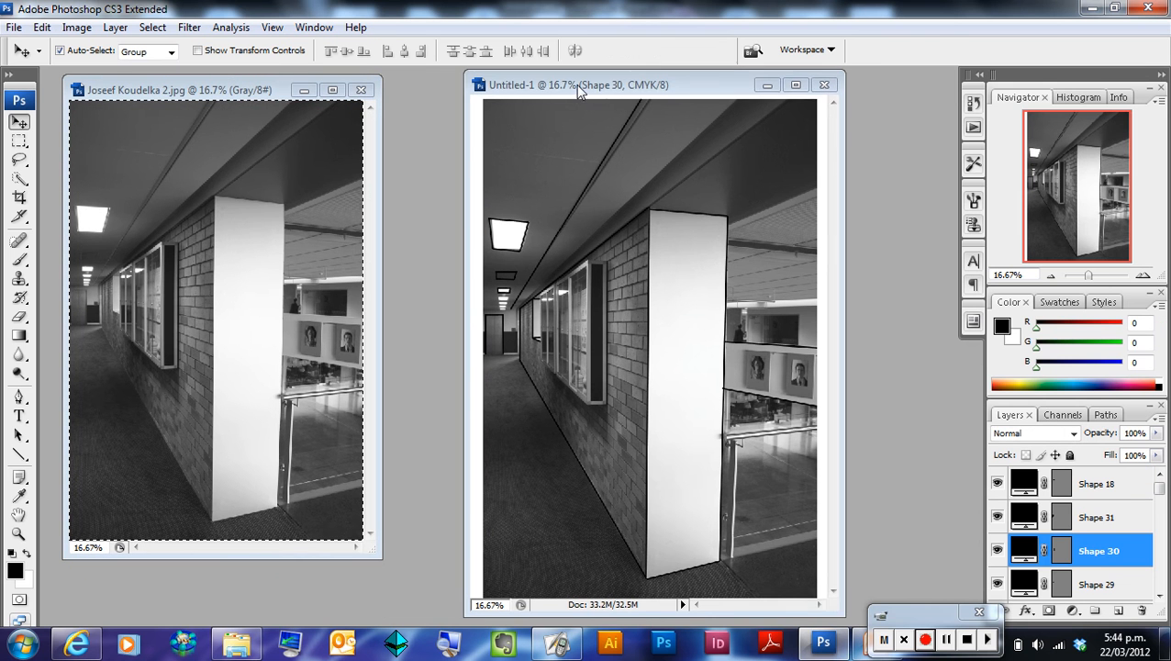
click(233, 238)
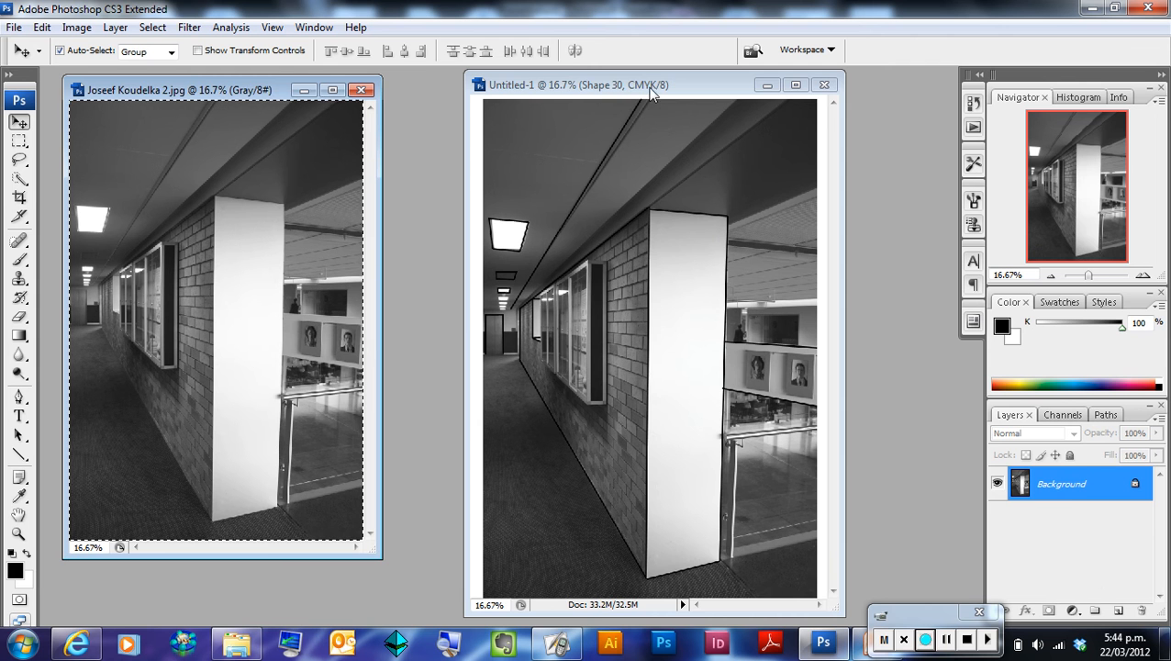
click(604, 85)
drag(604, 86, 544, 83)
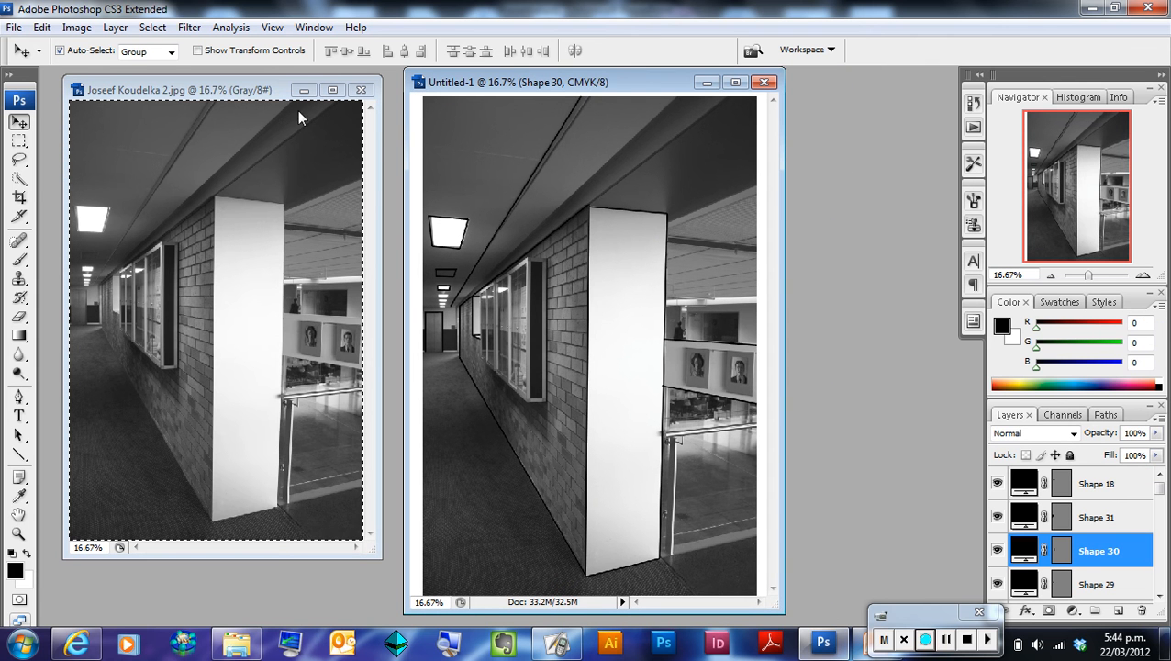
click(255, 94)
click(360, 89)
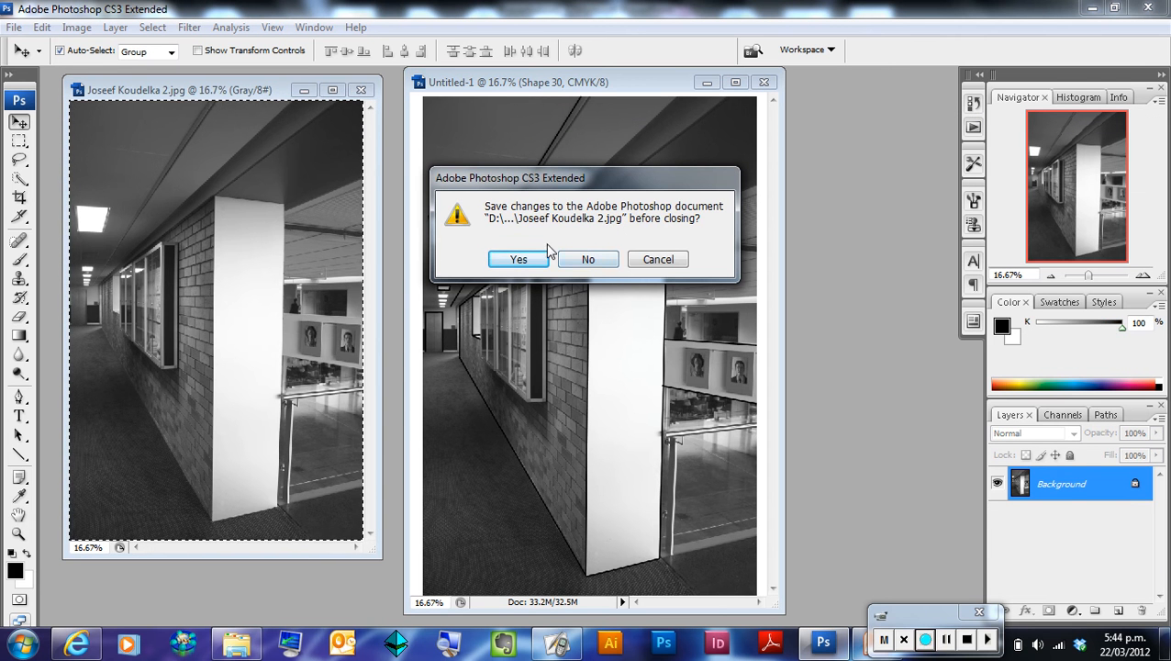
click(588, 259)
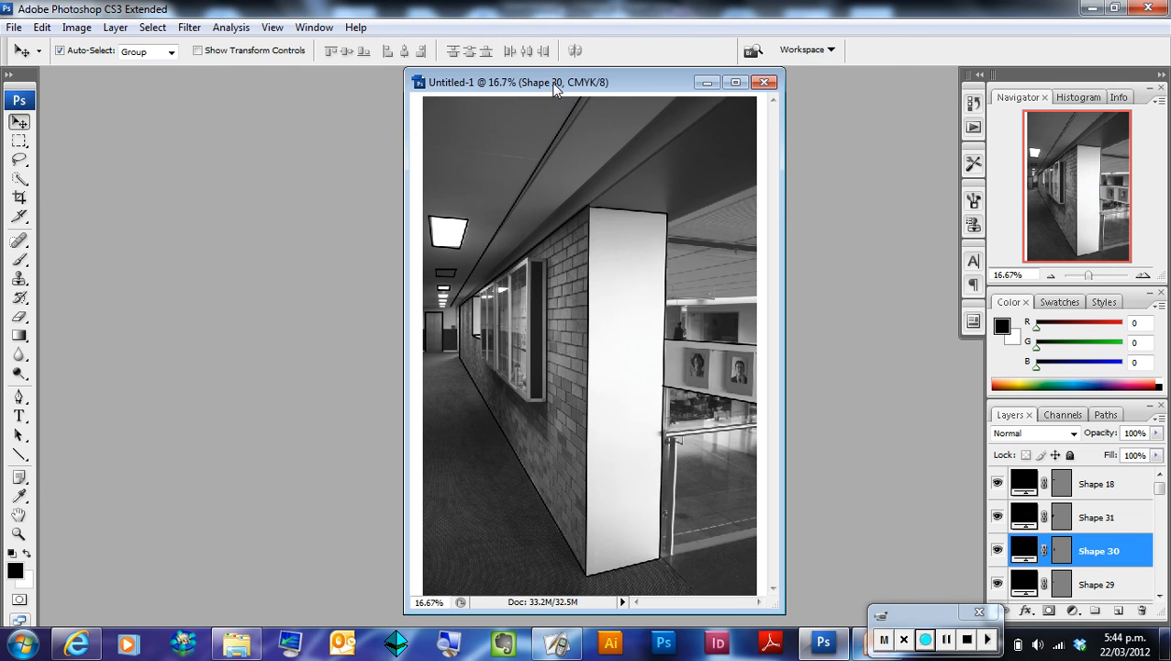
drag(554, 85, 471, 82)
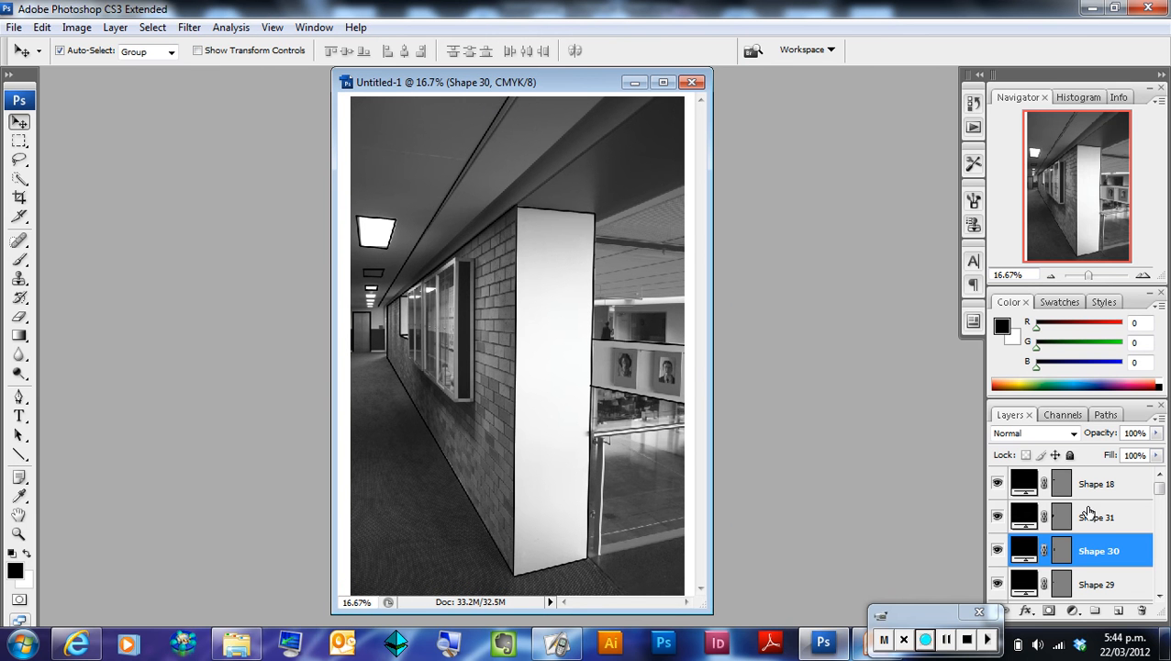
Toggle the visibility of Layer 1 repeatedly to examine the line drawing with and without the photo beneath it
drag(1160, 491, 1160, 587)
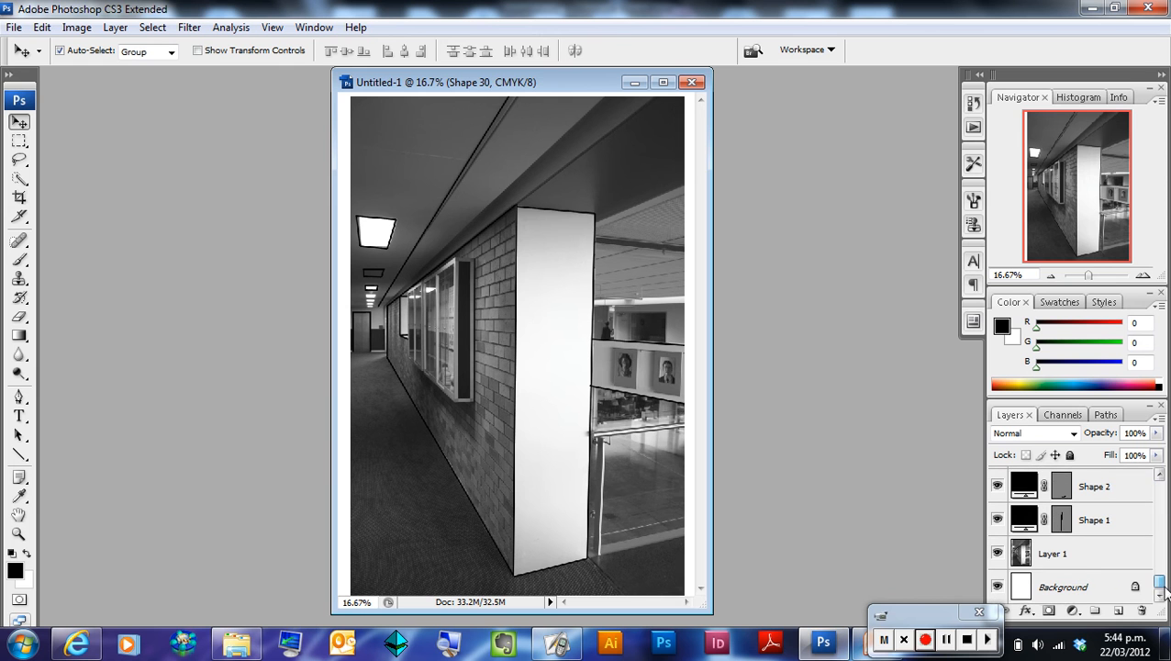
click(1081, 556)
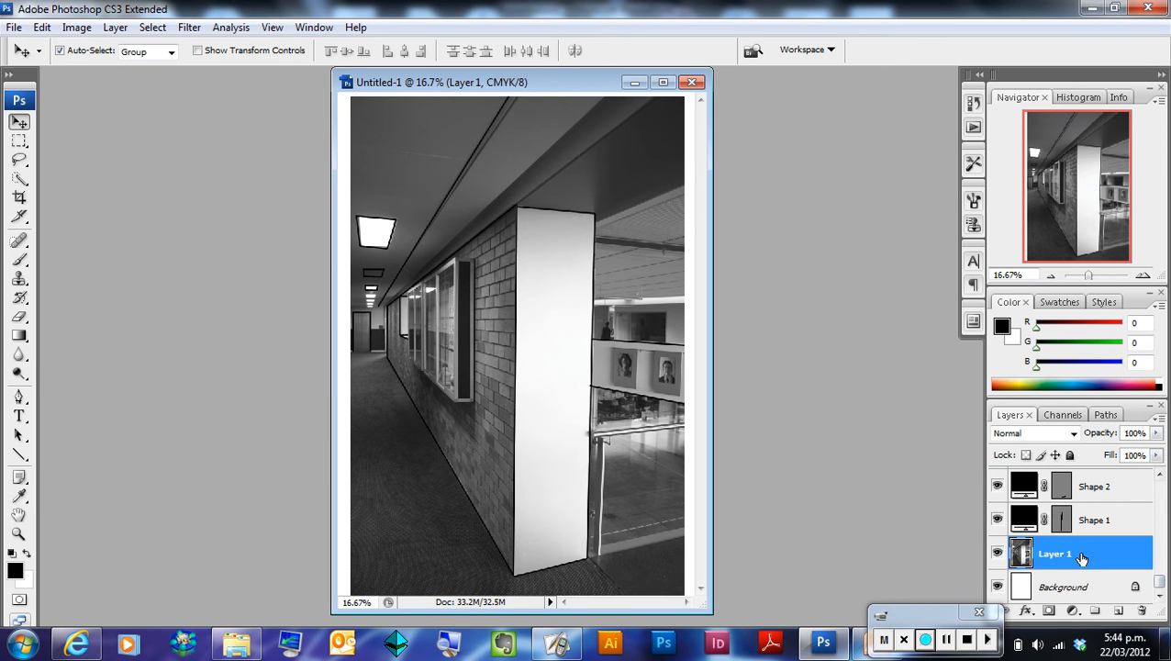
click(999, 553)
click(999, 553)
click(999, 555)
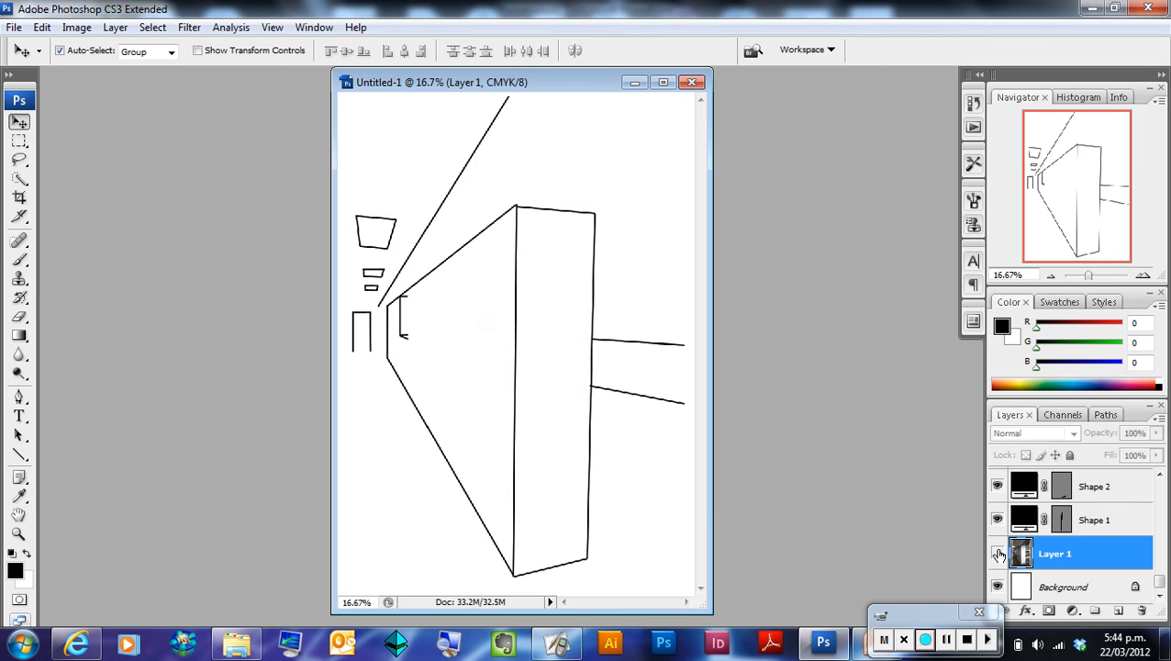
click(999, 554)
click(999, 554)
click(998, 554)
click(999, 554)
click(999, 554)
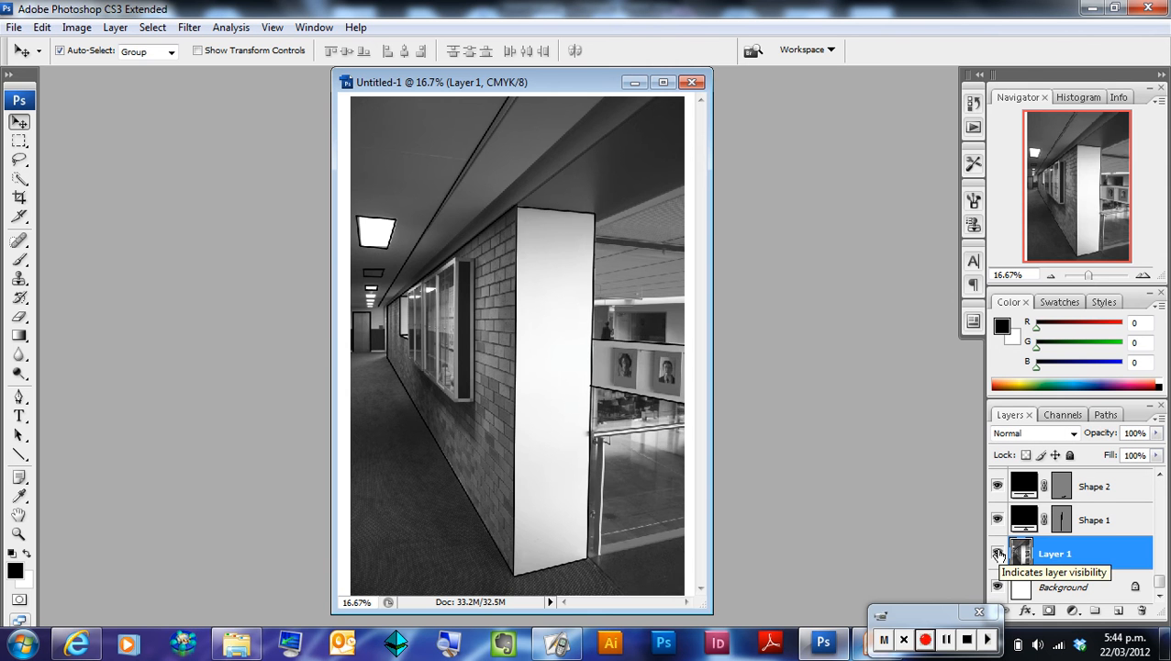
click(998, 554)
click(999, 553)
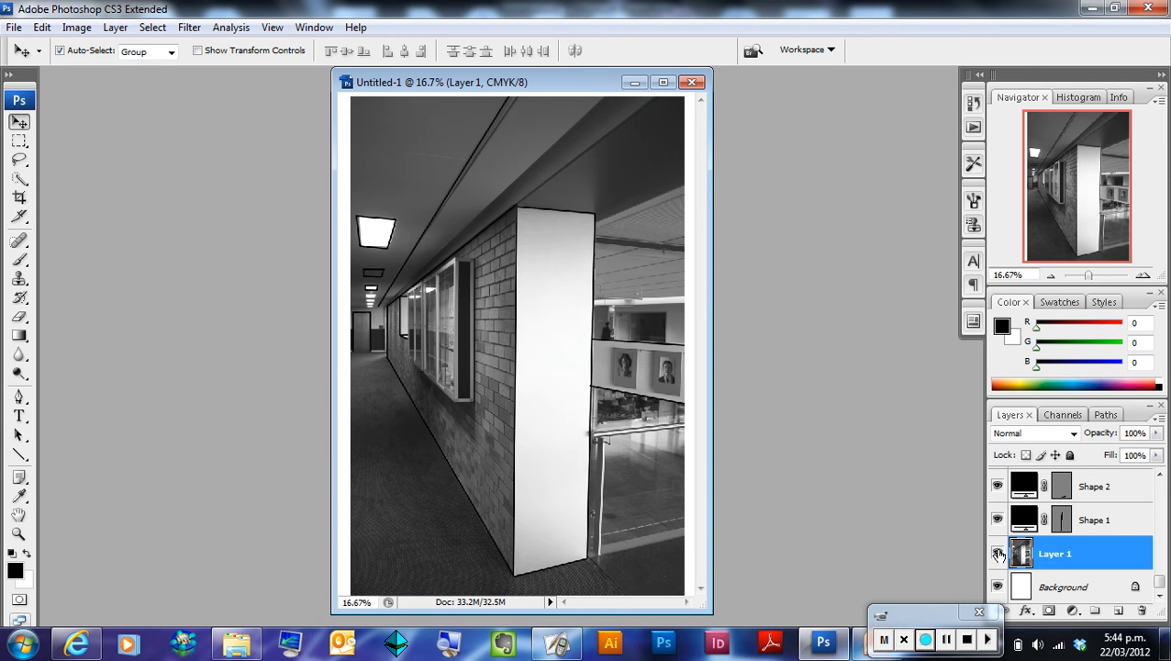
click(998, 553)
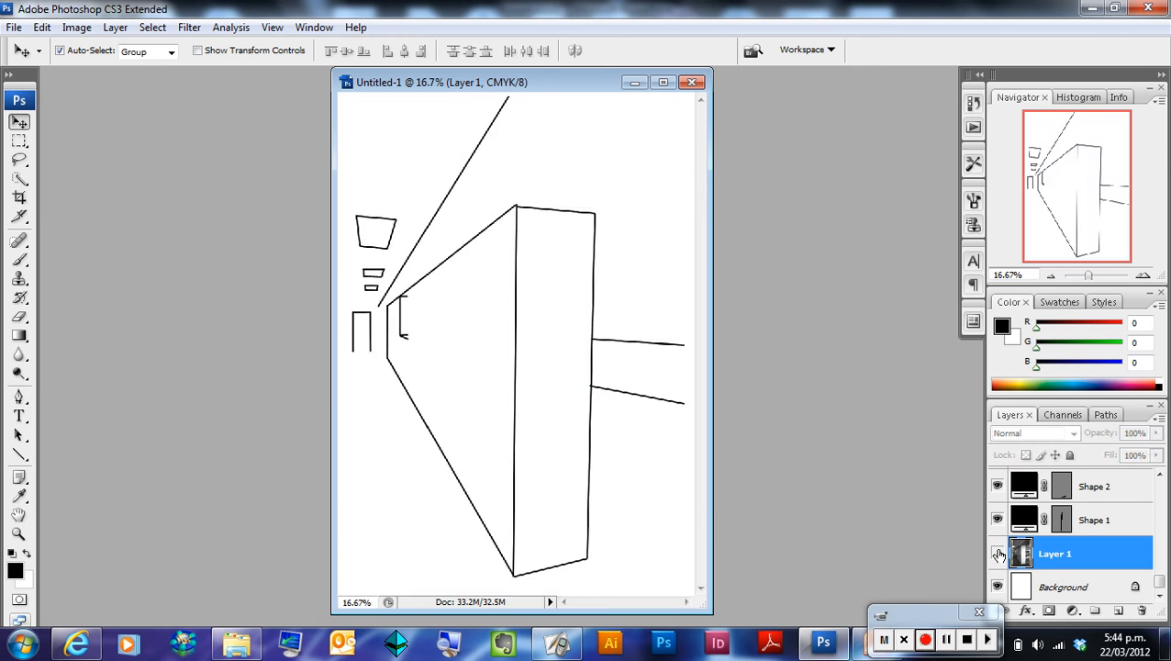
click(999, 553)
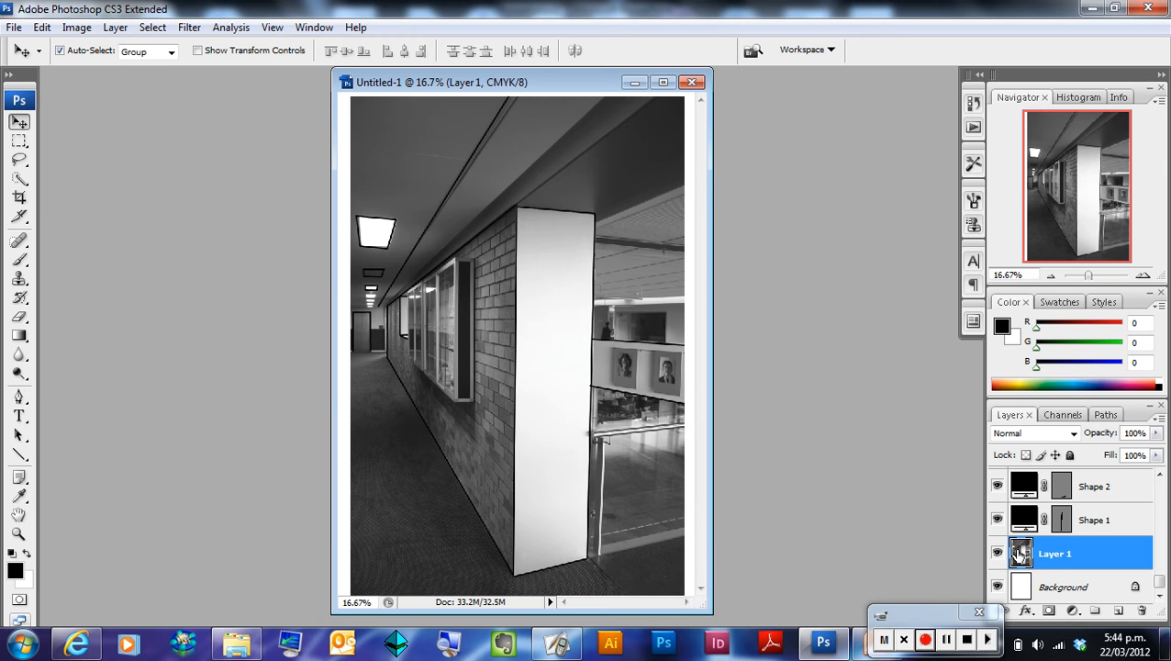
Above the Shape 18 layer, outline the near end panel of the display cabinet with 10 px black lines using the Line tool
drag(1160, 581, 1162, 493)
click(1132, 487)
click(1134, 521)
key(alt+period)
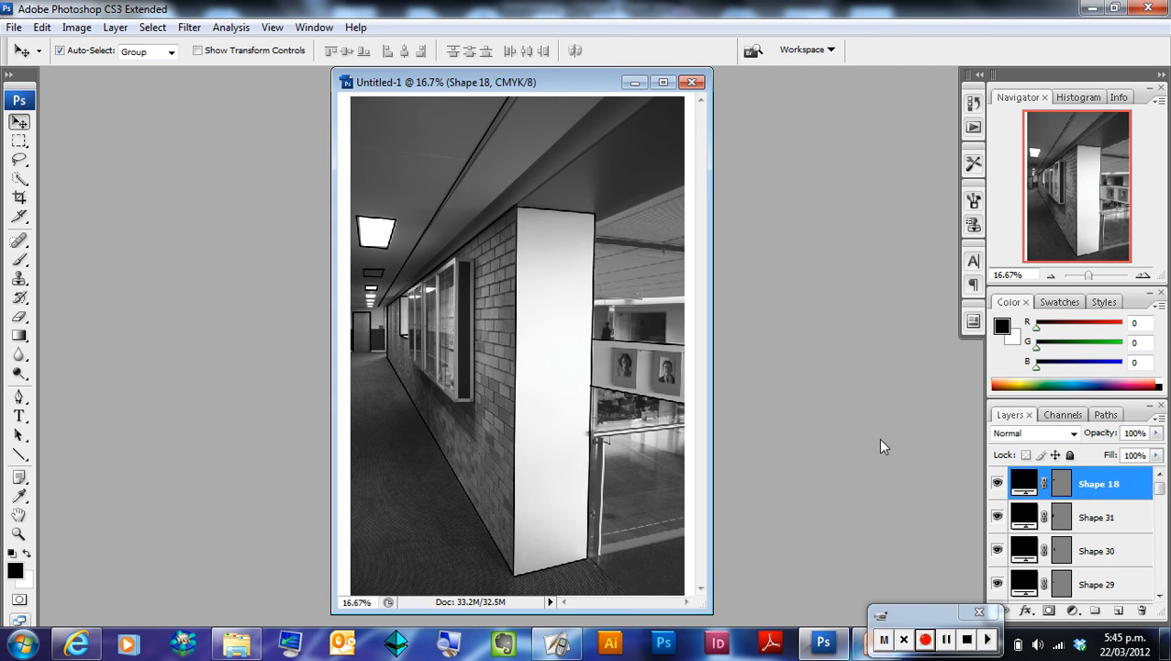
click(20, 457)
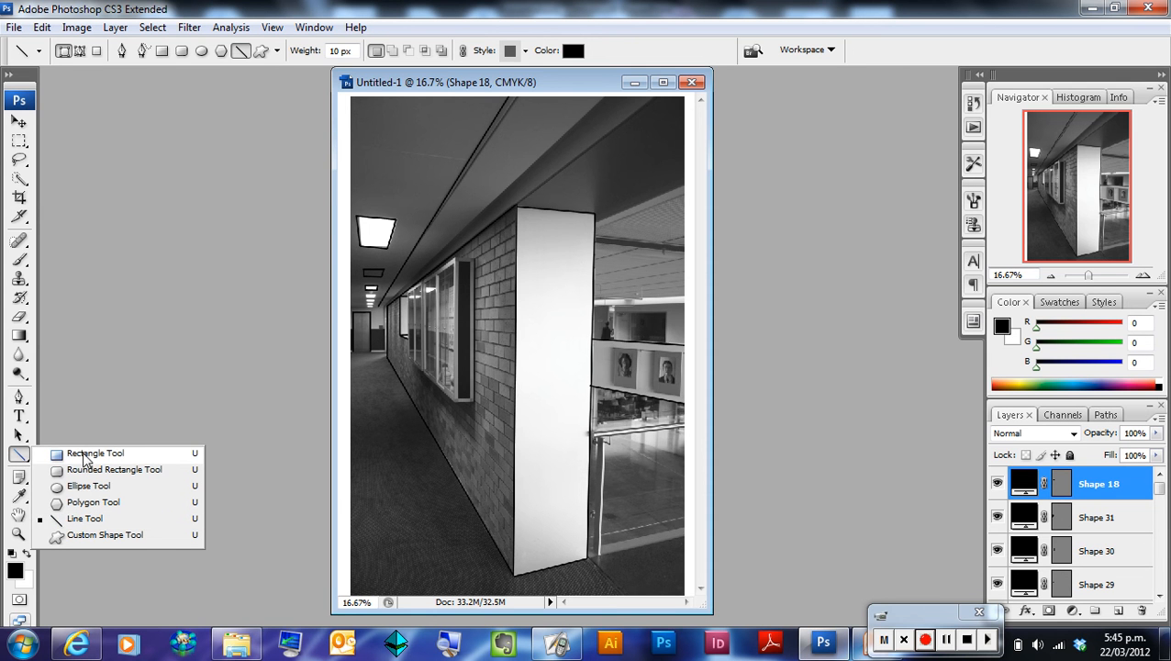
click(17, 456)
click(90, 520)
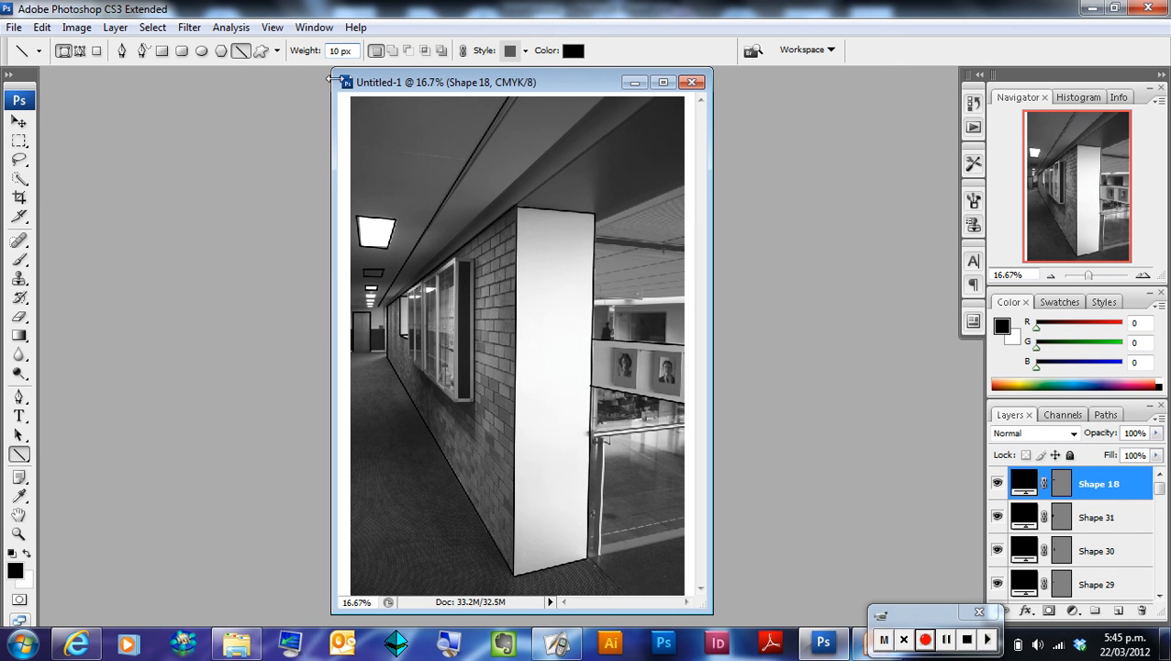
click(19, 533)
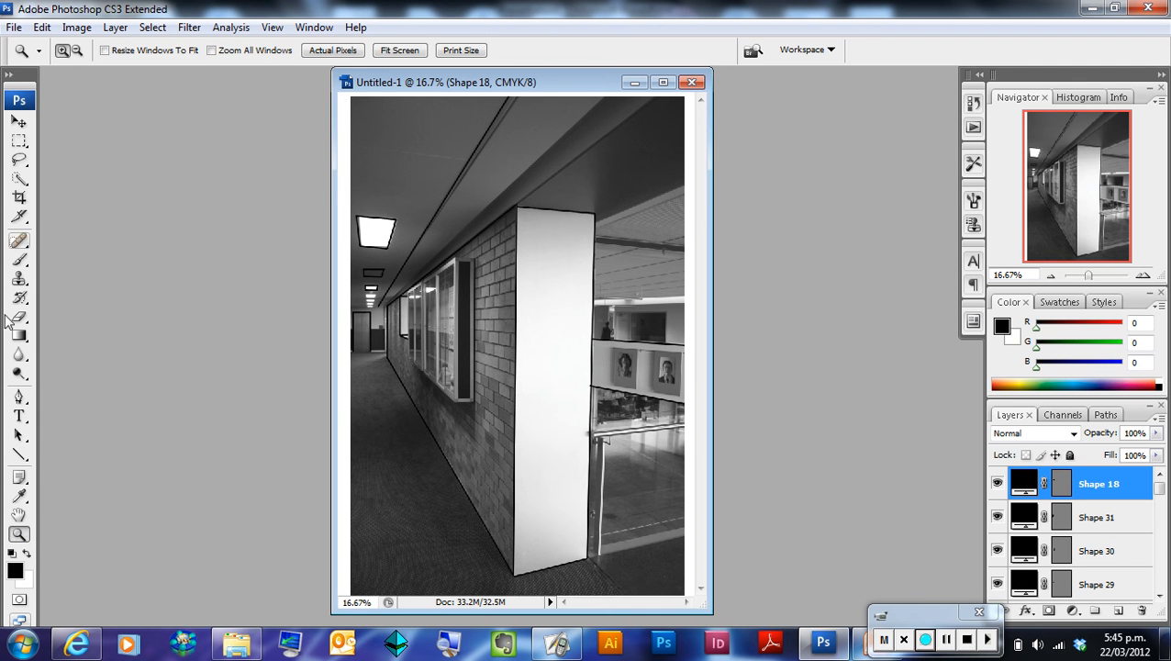
click(19, 453)
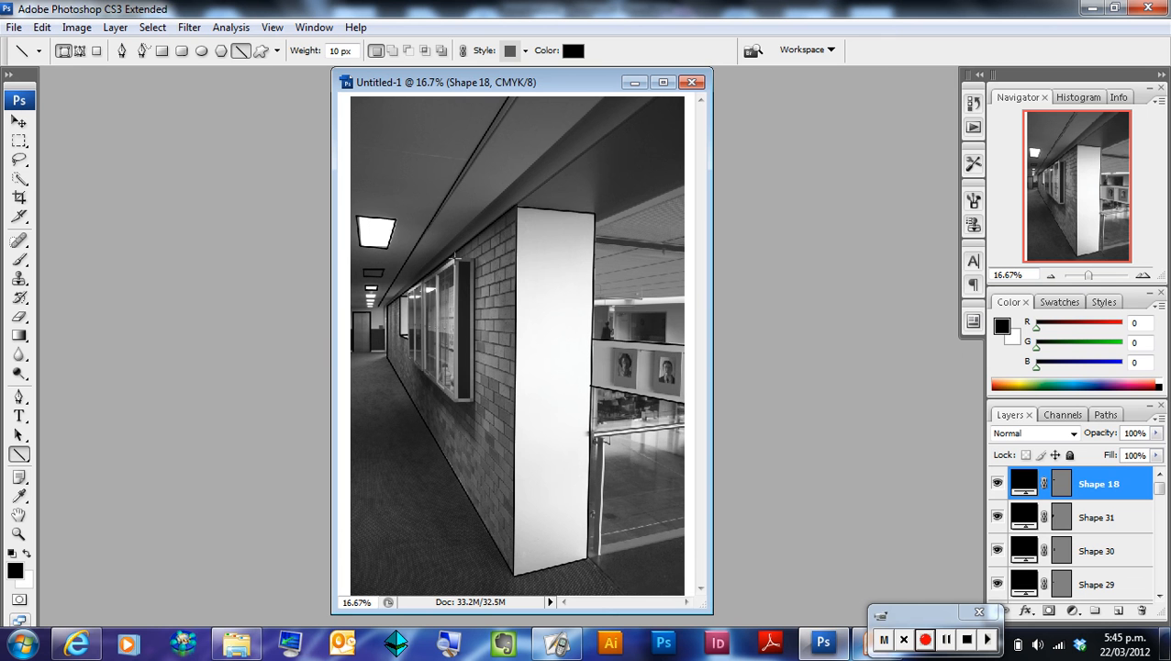
drag(456, 257, 455, 402)
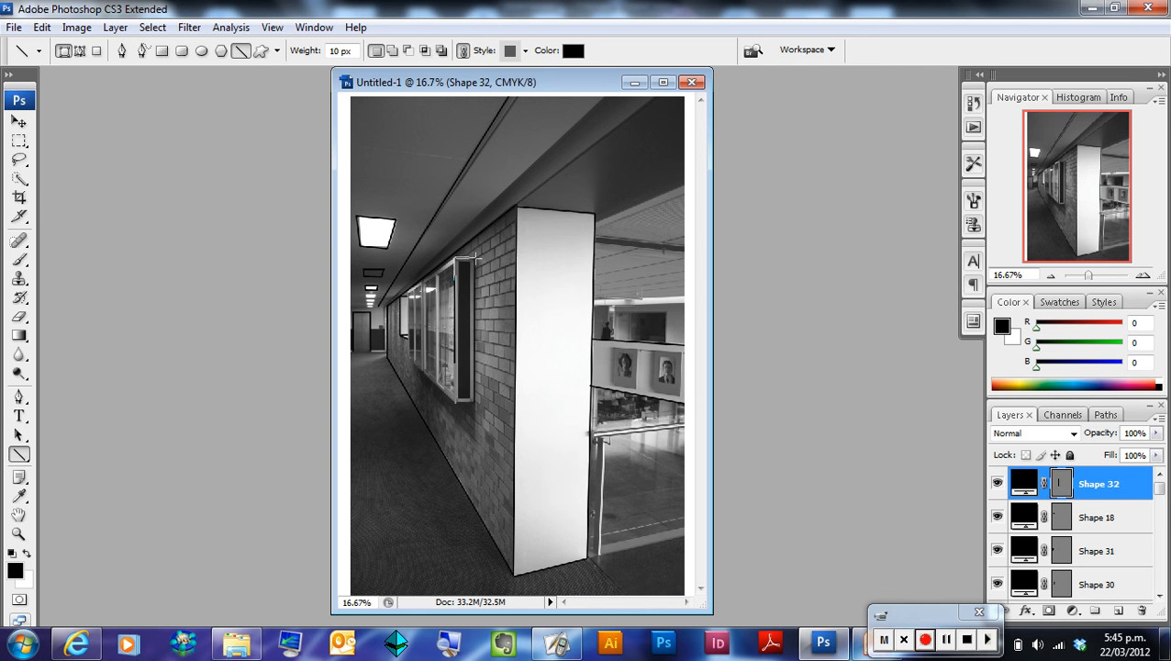
drag(475, 259, 476, 401)
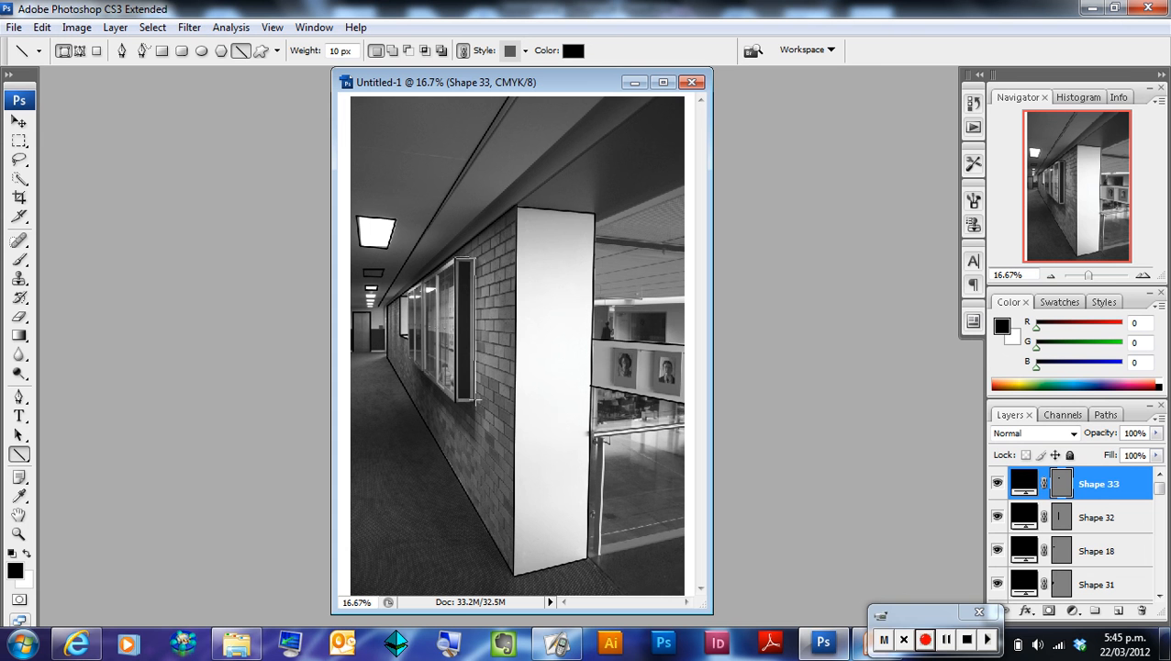
drag(465, 260, 467, 400)
drag(455, 258, 456, 404)
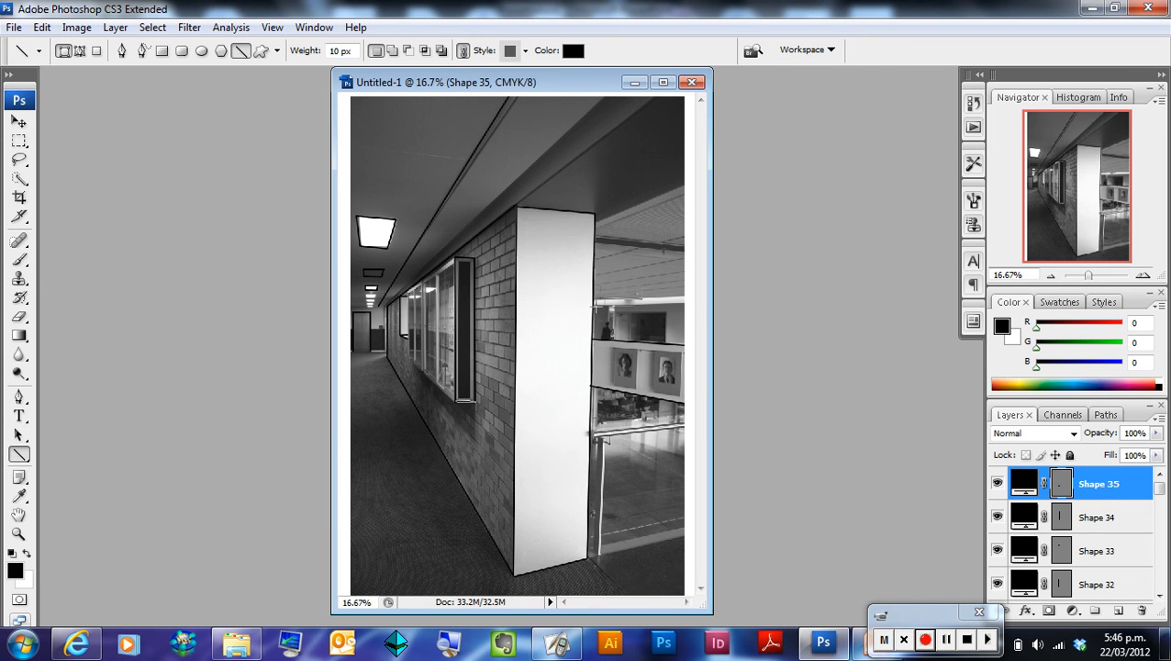
Trace the ceiling edge, beam and upper window edges in the area beside the white column with straight black lines
mouse_move(611, 305)
mouse_down()
mouse_move(684, 295)
mouse_move(593, 299)
mouse_up()
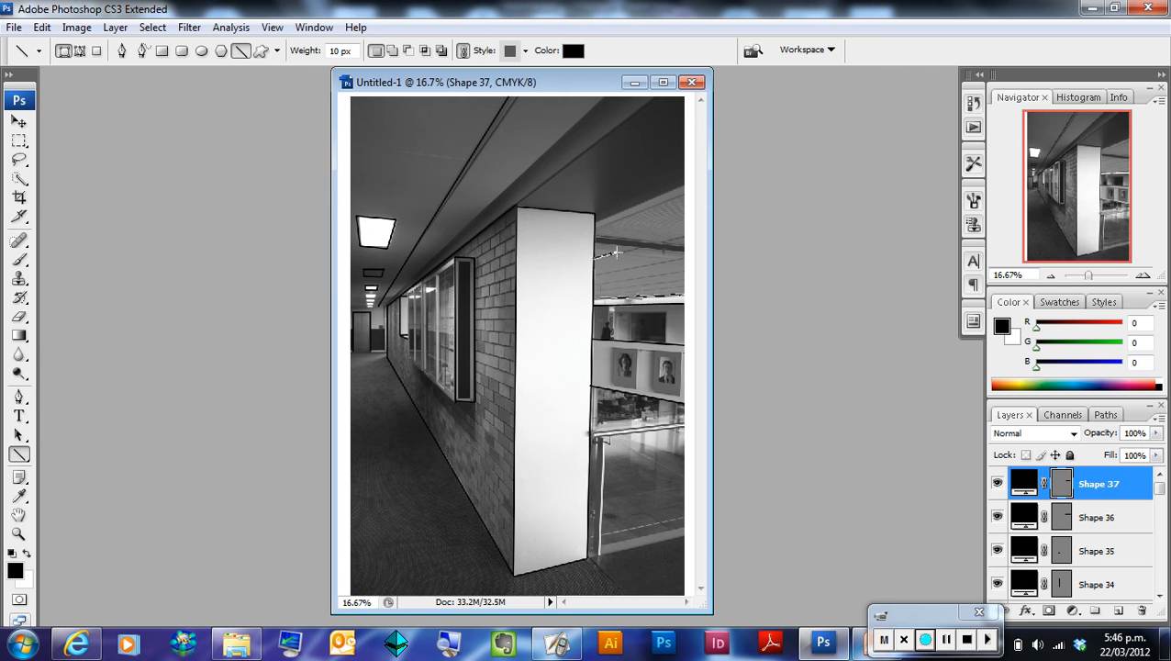
drag(616, 253, 681, 237)
drag(596, 221, 684, 183)
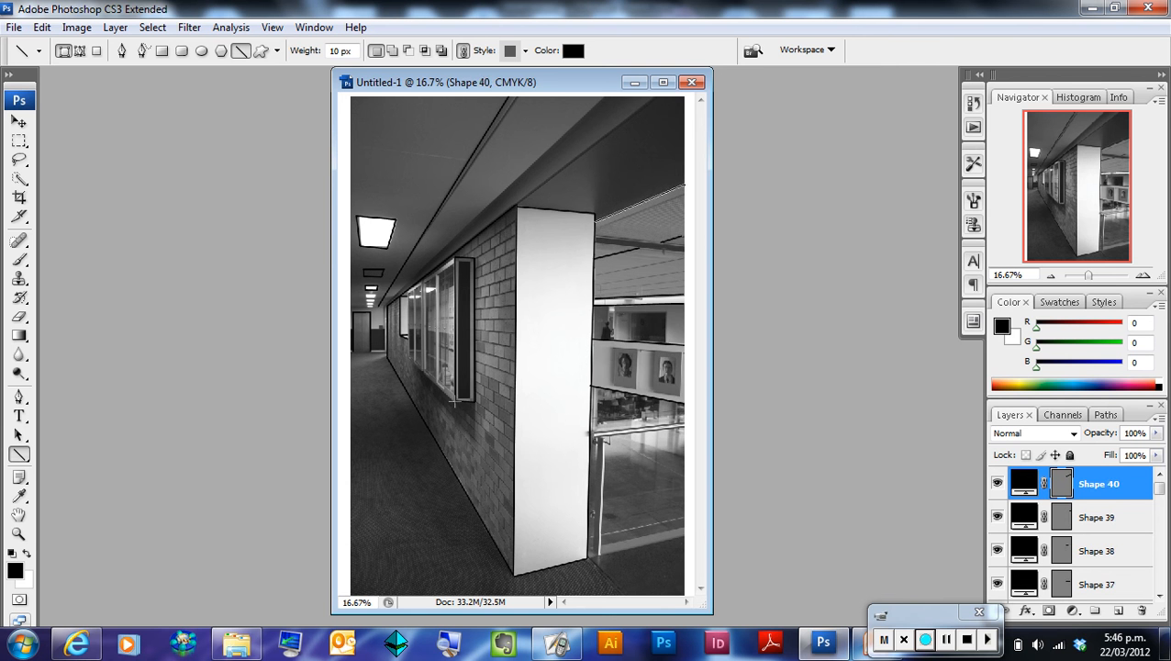
Trace the display cabinet's lower, upper and far vertical edges with black lines, briefly hiding and reshowing the Shape 41 and Shape 40 layers
drag(454, 401, 408, 360)
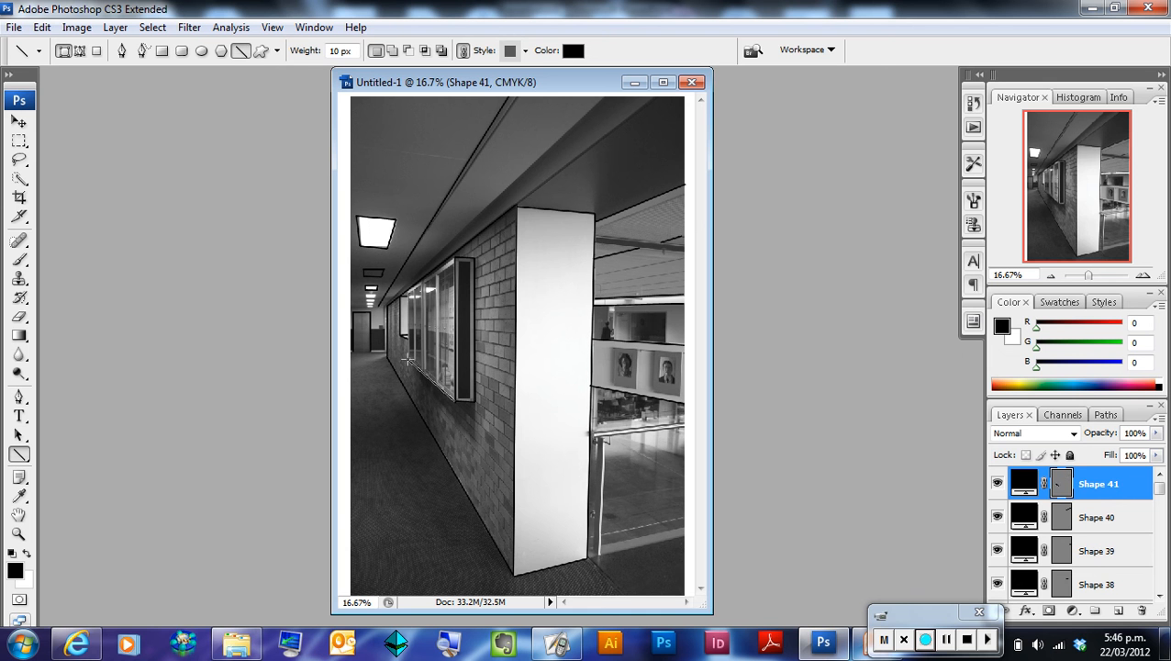
click(997, 483)
click(998, 517)
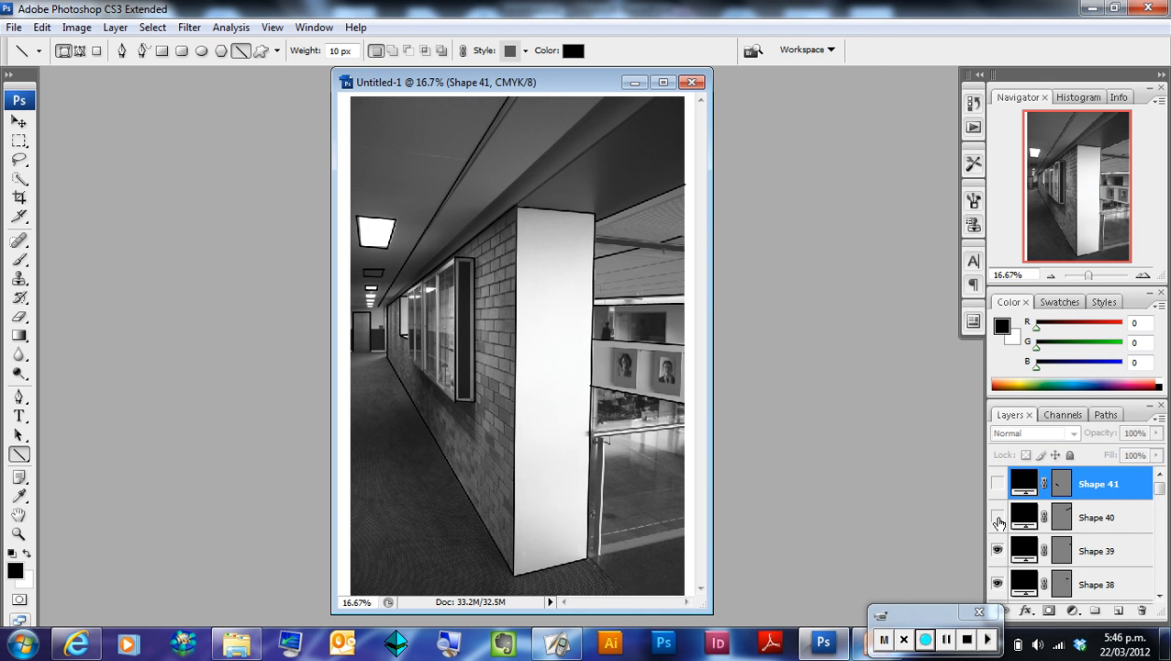
click(998, 517)
click(997, 484)
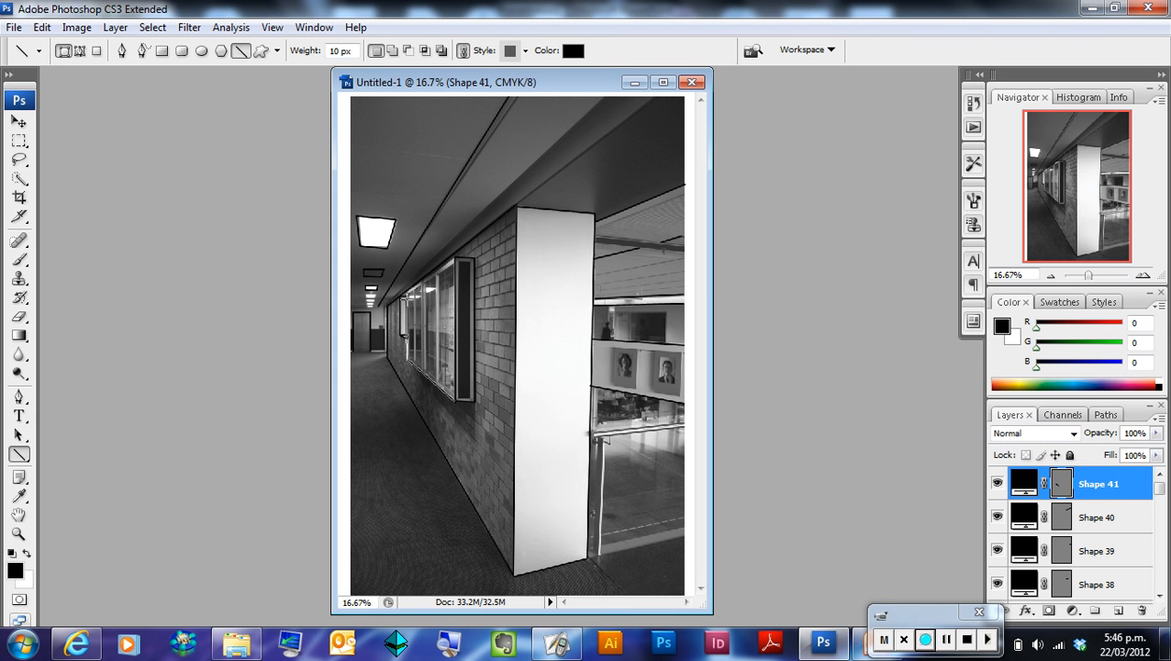
drag(403, 291, 452, 259)
drag(405, 292, 408, 359)
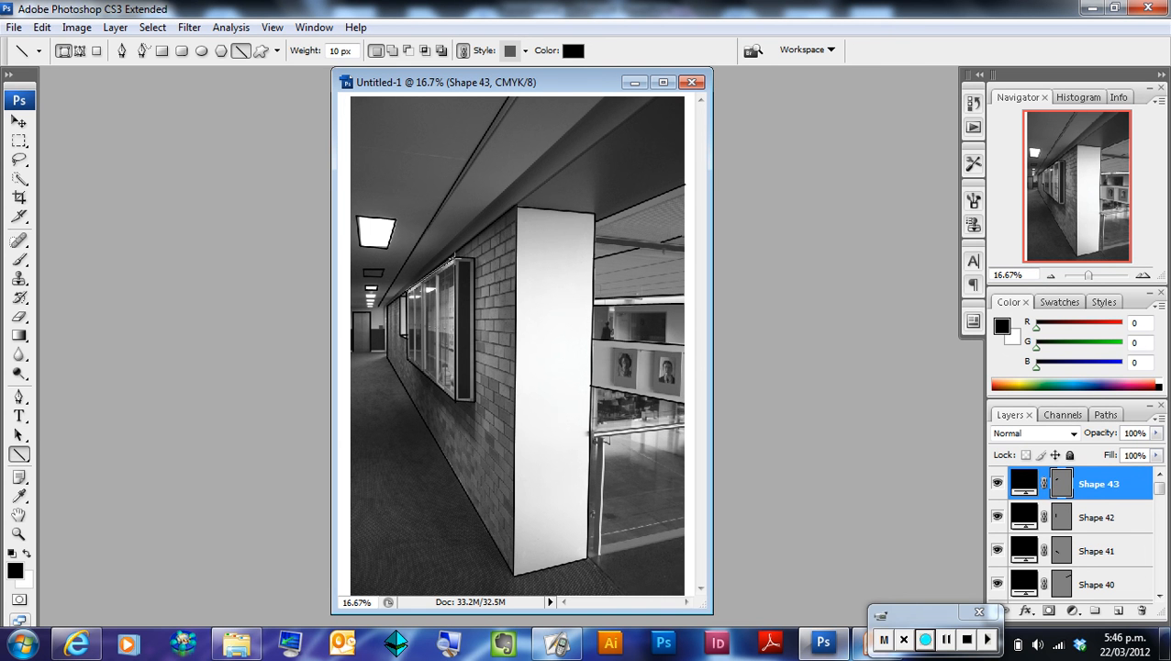
Enlarge the drawing to 50% in a maximized window and select the line along the column's top edge with the Move tool
click(19, 534)
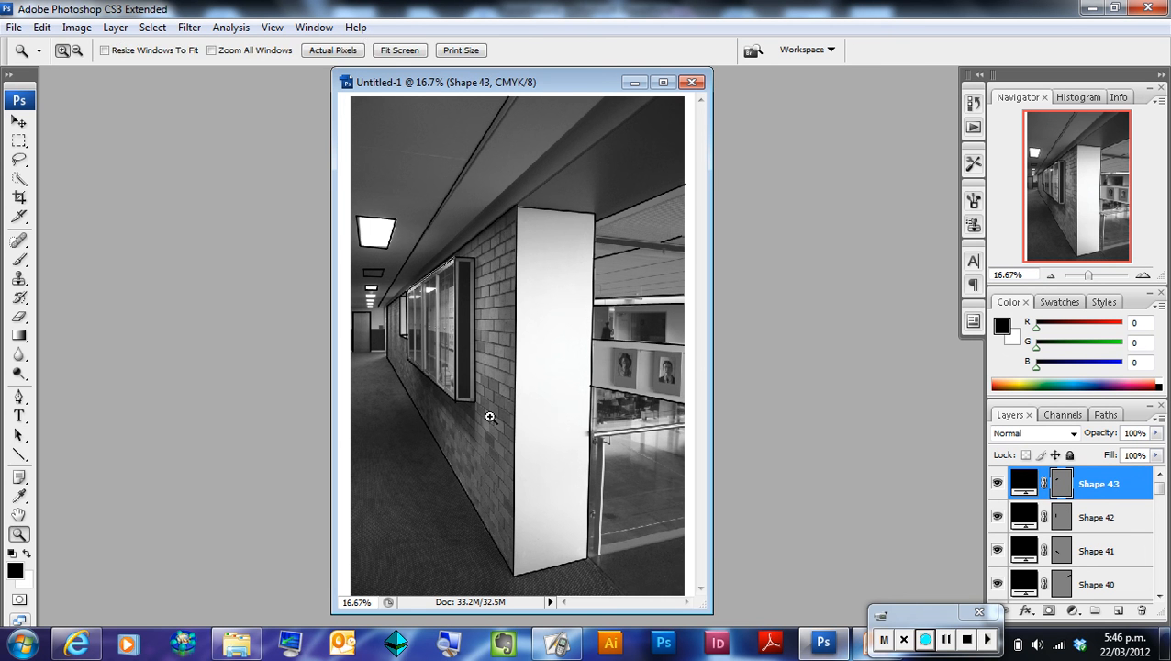
drag(421, 247, 494, 431)
drag(495, 432, 495, 432)
alt+click(531, 149)
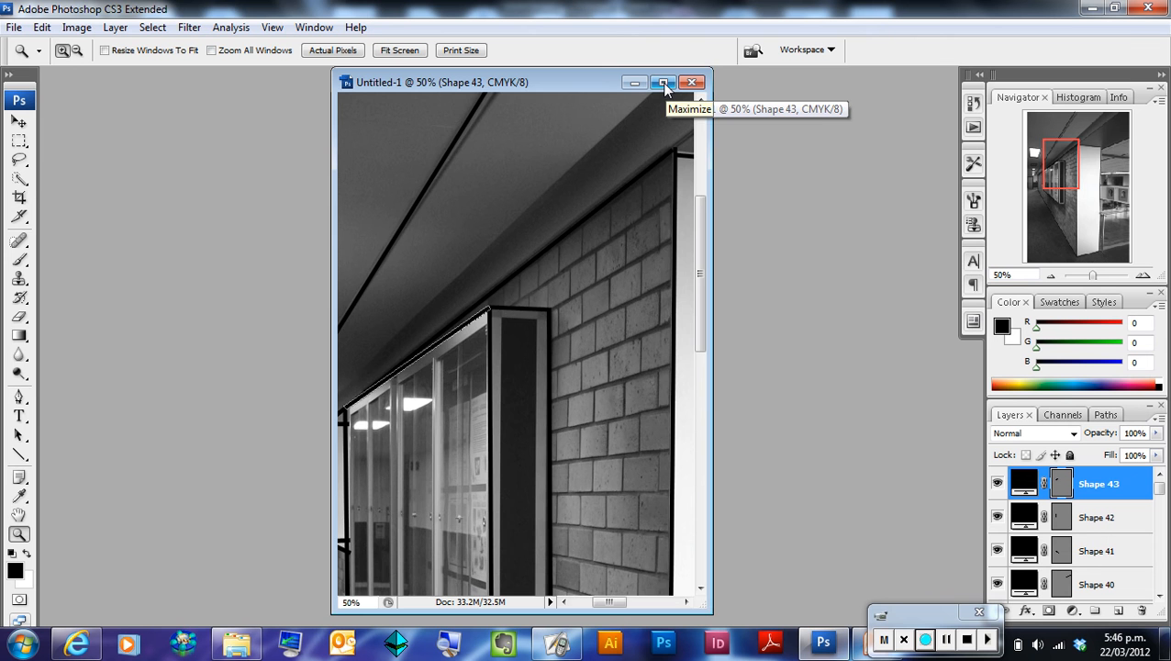
click(666, 84)
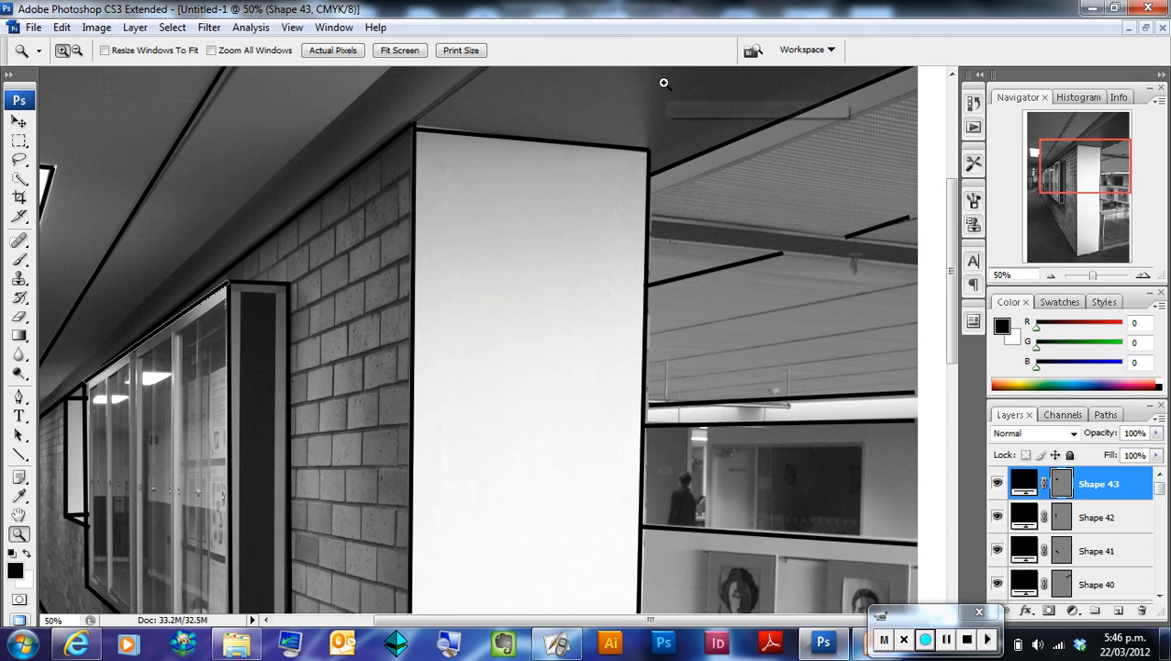
click(18, 121)
click(467, 137)
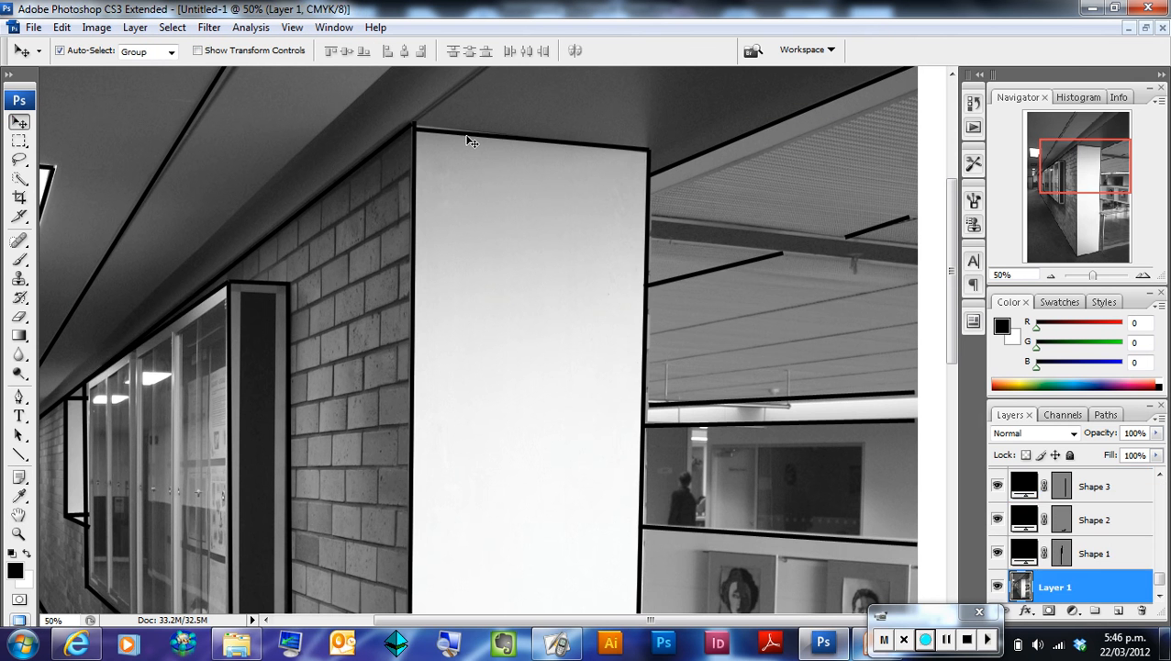
click(468, 139)
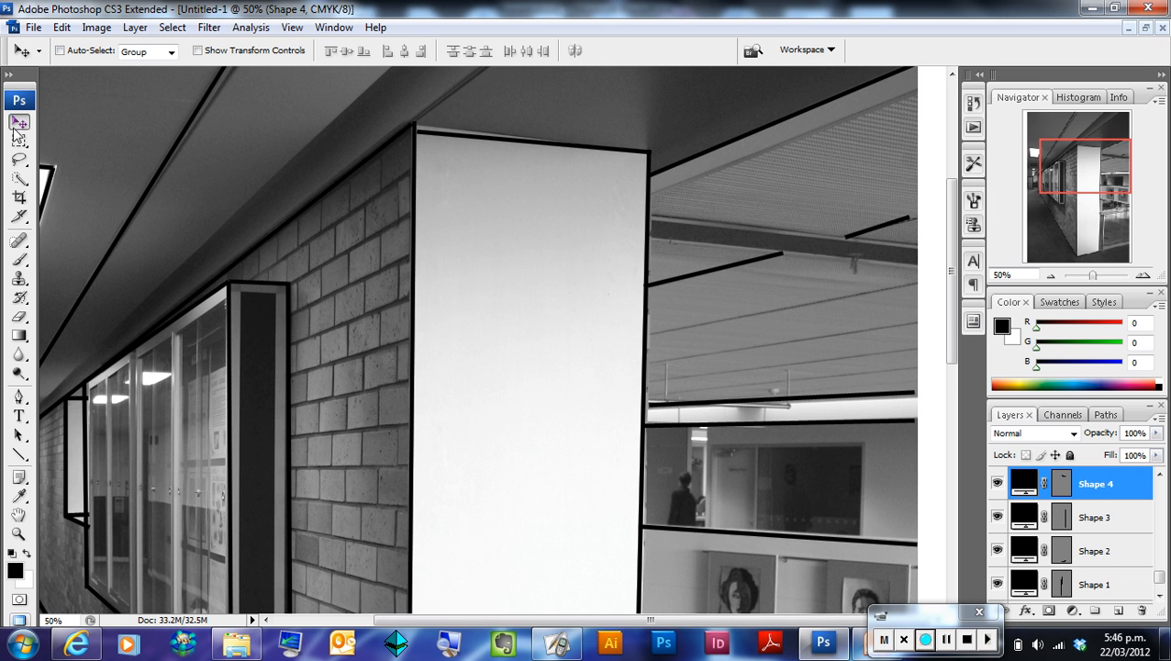
Turn on Auto-Select for the Move tool and select the line along the column's top edge
click(61, 52)
click(503, 147)
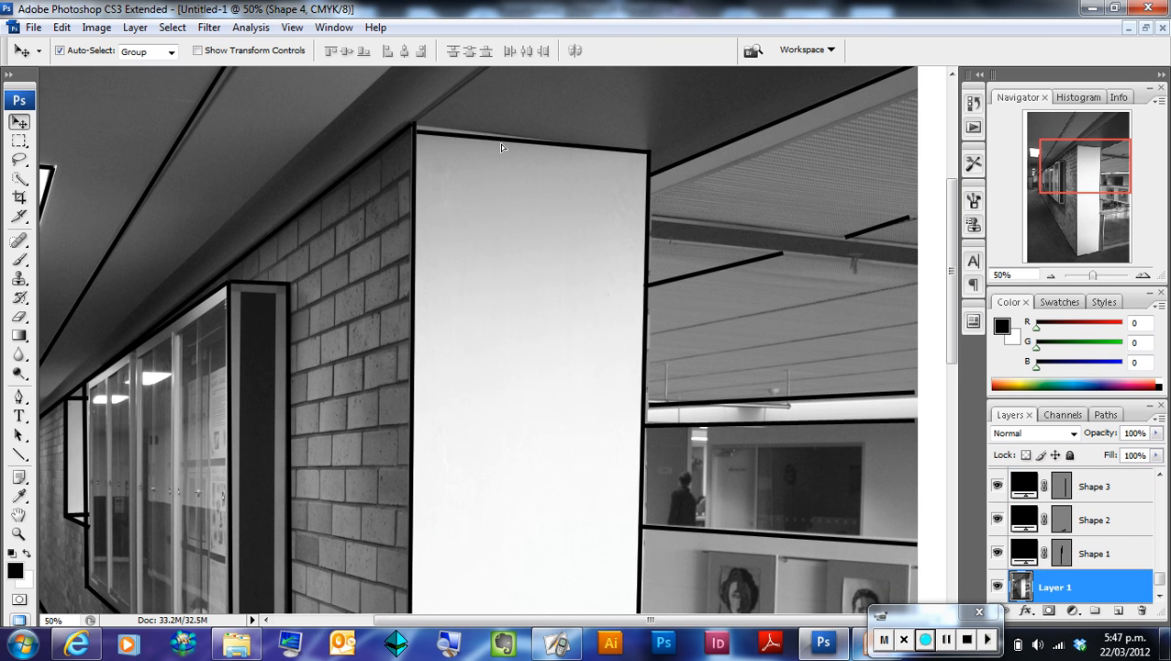
drag(501, 144, 501, 144)
click(468, 143)
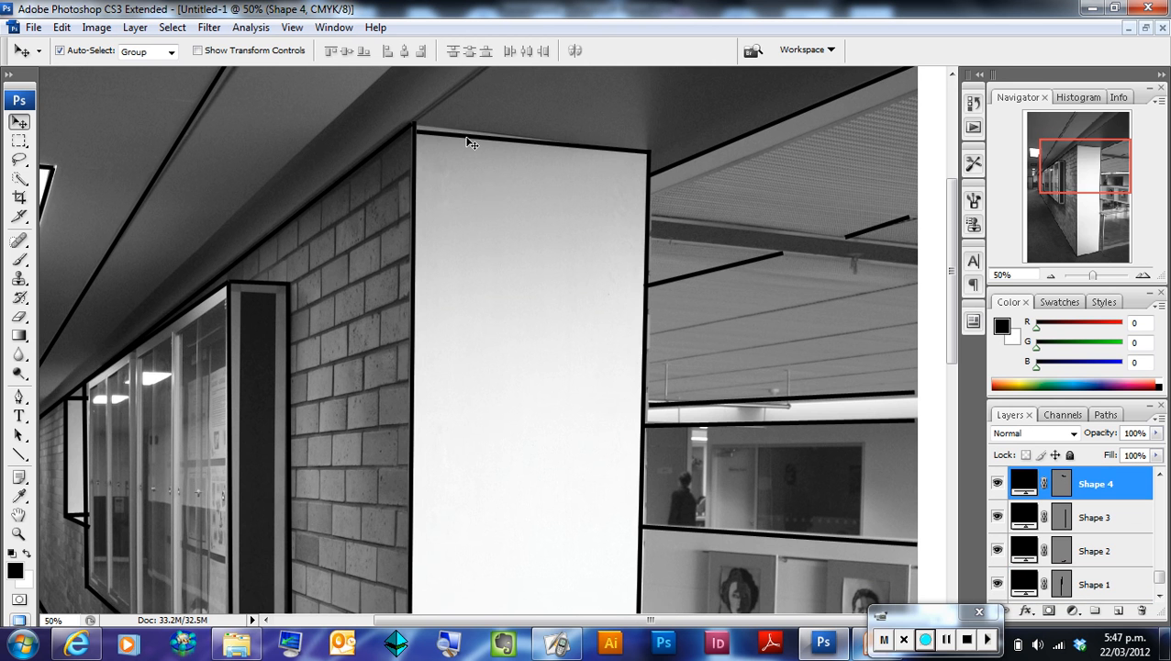
key(ctrl+t)
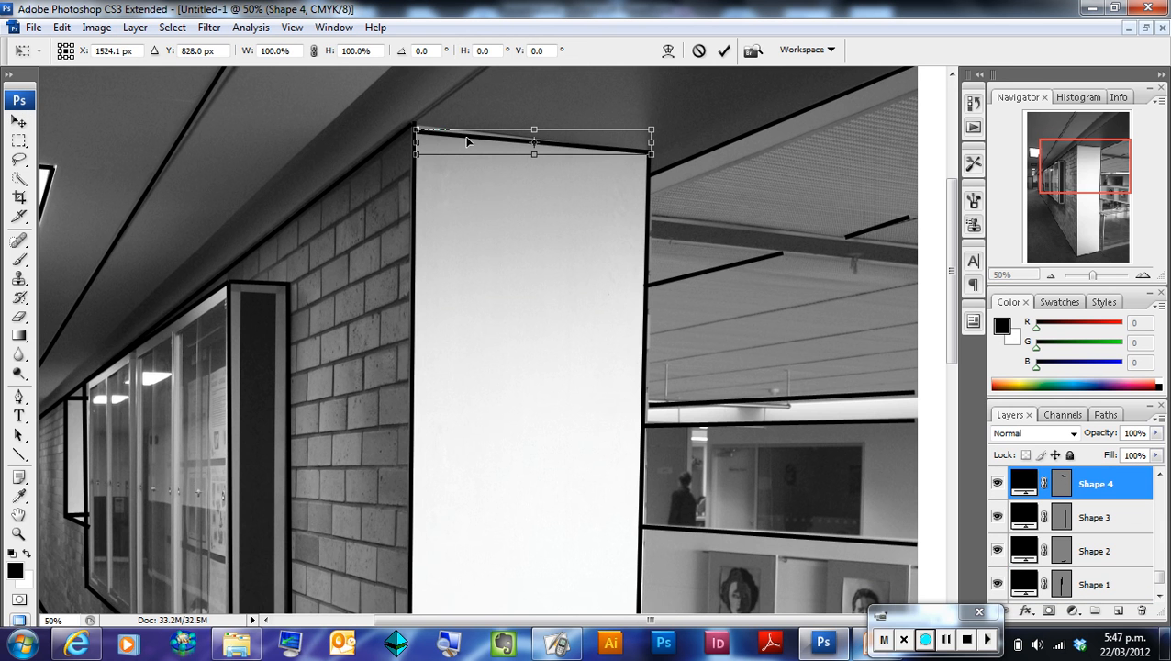
click(698, 57)
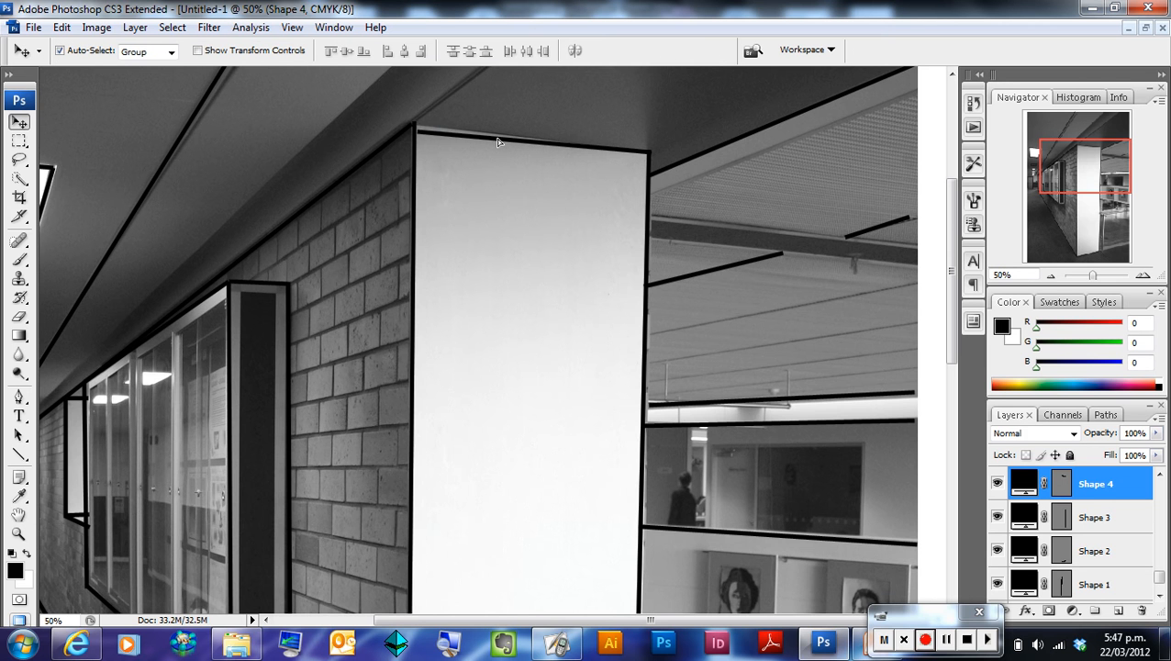
Skew the column's top-edge line so its end by the brick wall meets the column's upper corner
click(62, 27)
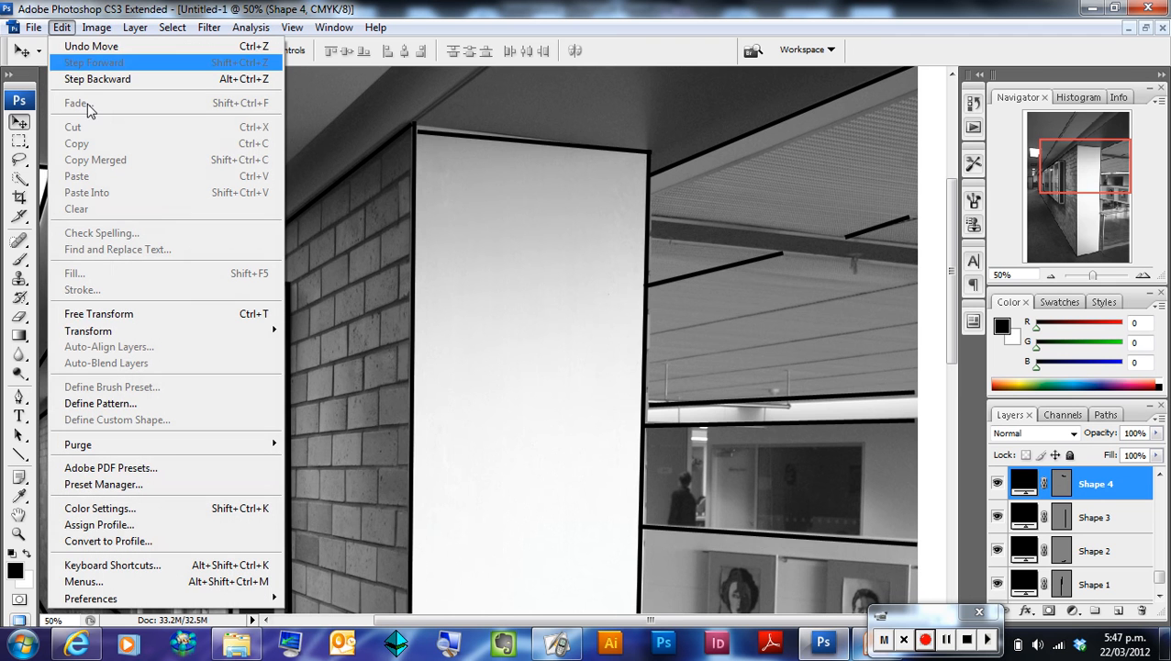
mouse_move(188, 337)
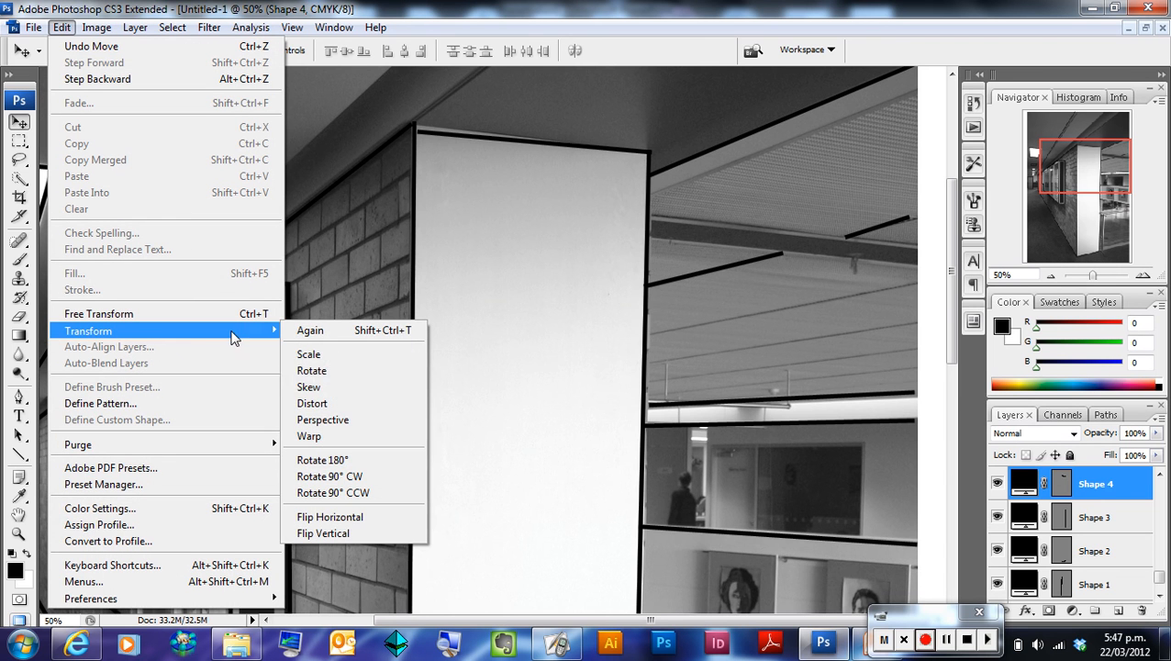
click(347, 393)
drag(419, 130, 414, 121)
key(Return)
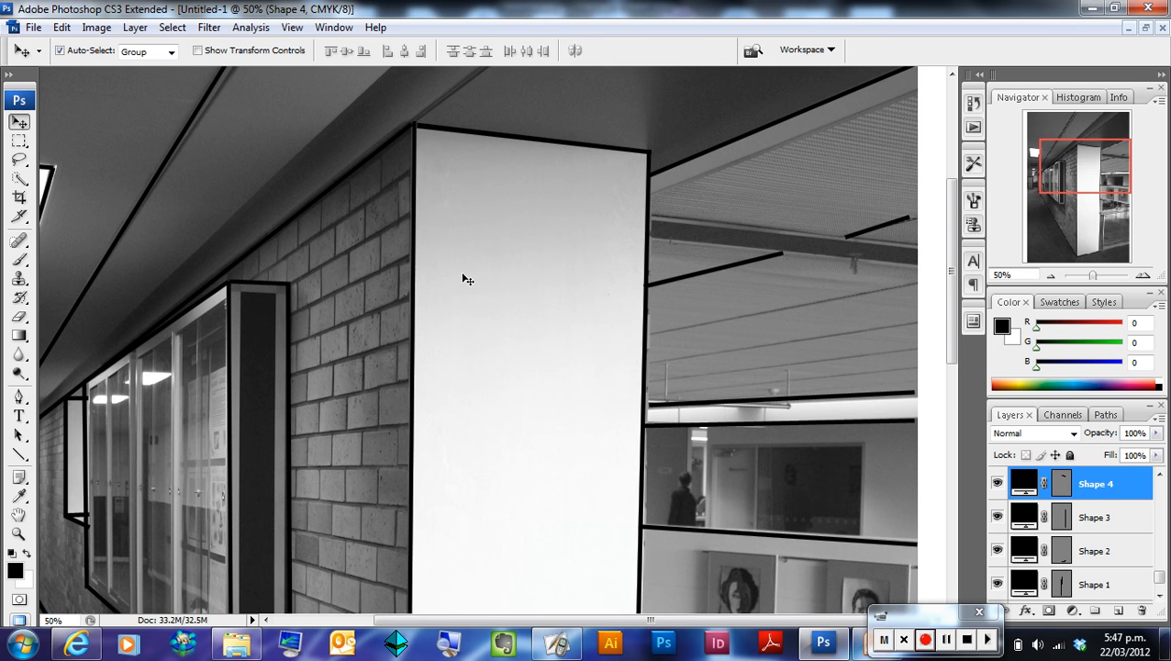
Skew the bottom line of the display cabinet's near end panel so both ends meet the panel's vertical lines
scroll(462, 279, down, 3)
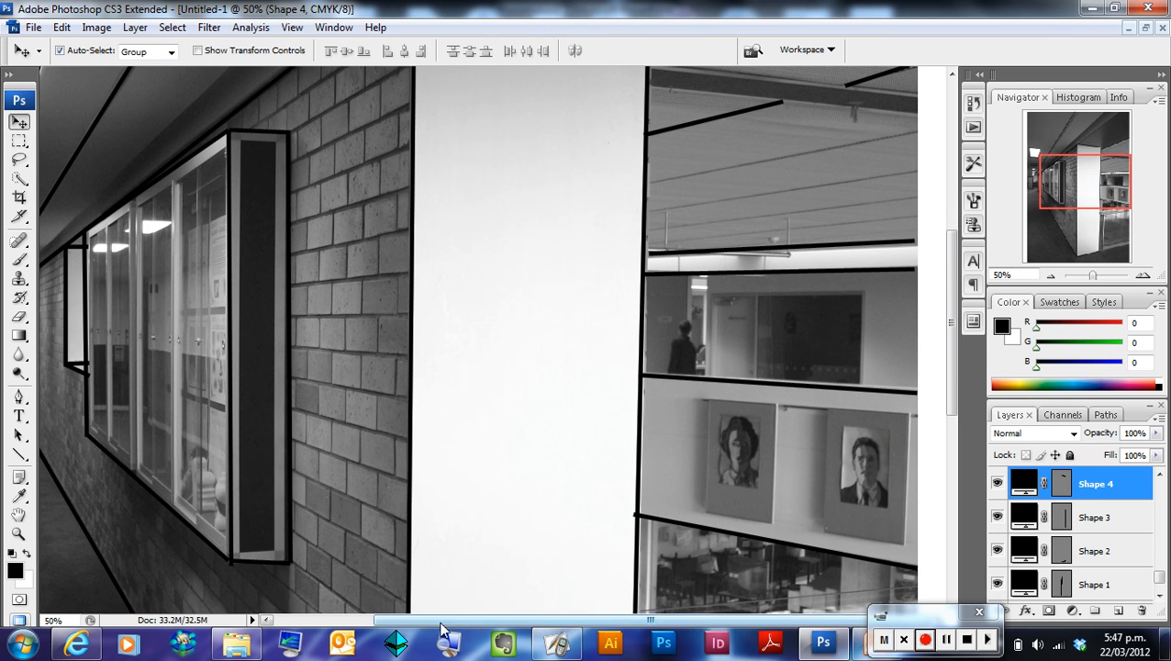
drag(440, 623, 382, 632)
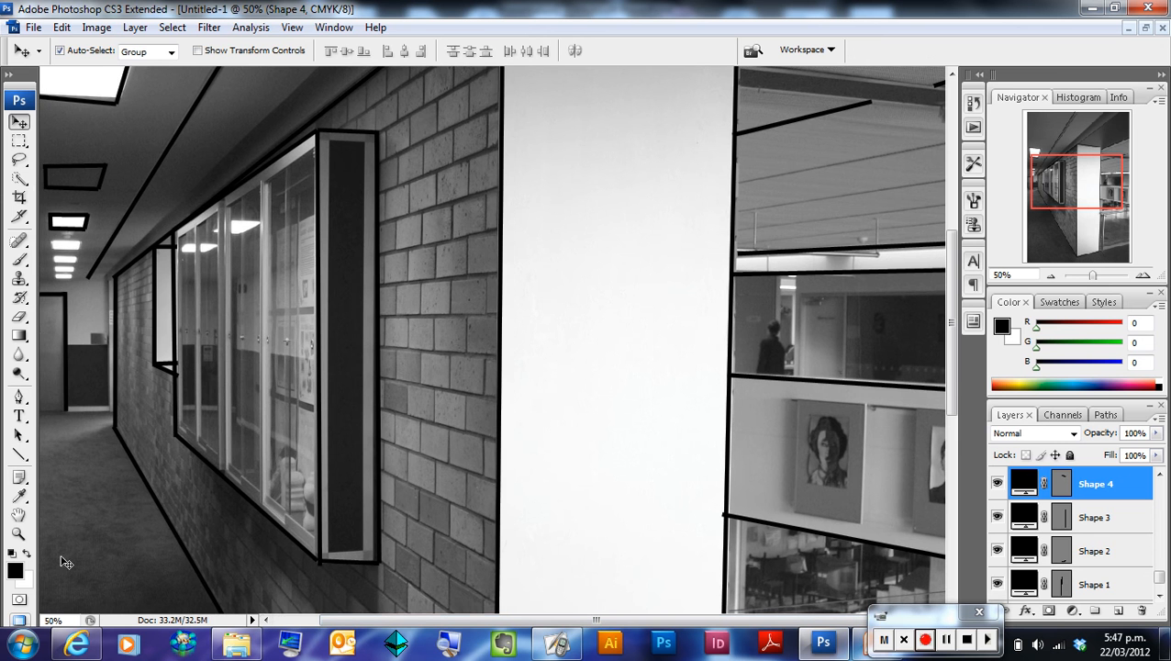
click(18, 532)
drag(407, 575, 427, 587)
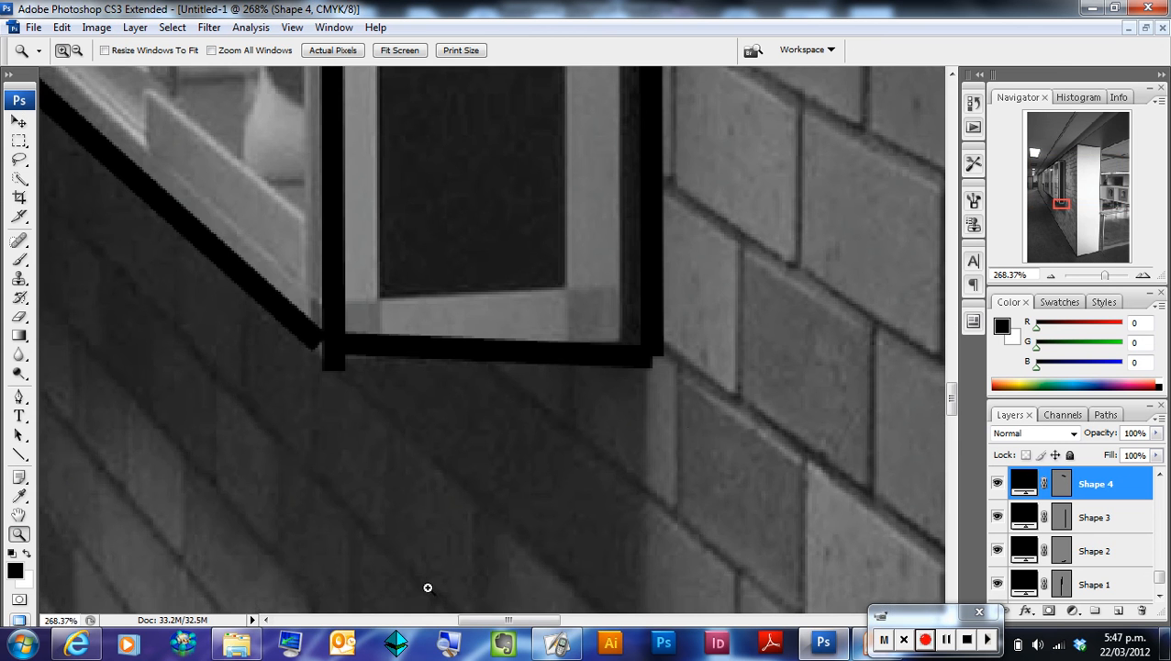
click(19, 124)
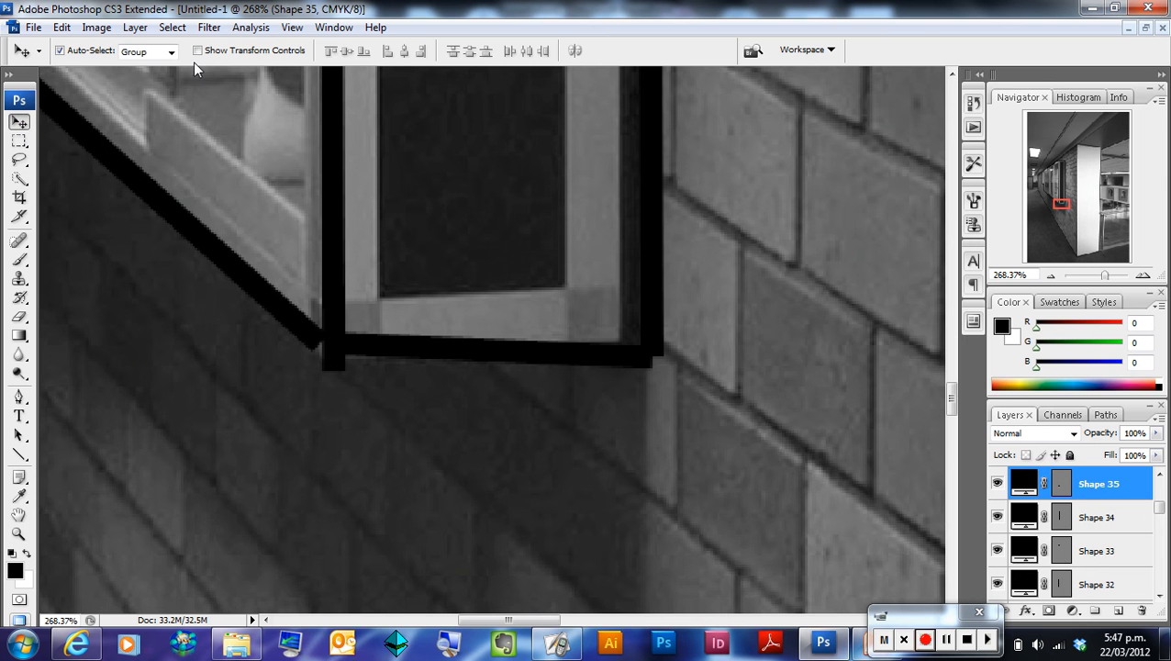
click(97, 28)
mouse_move(62, 27)
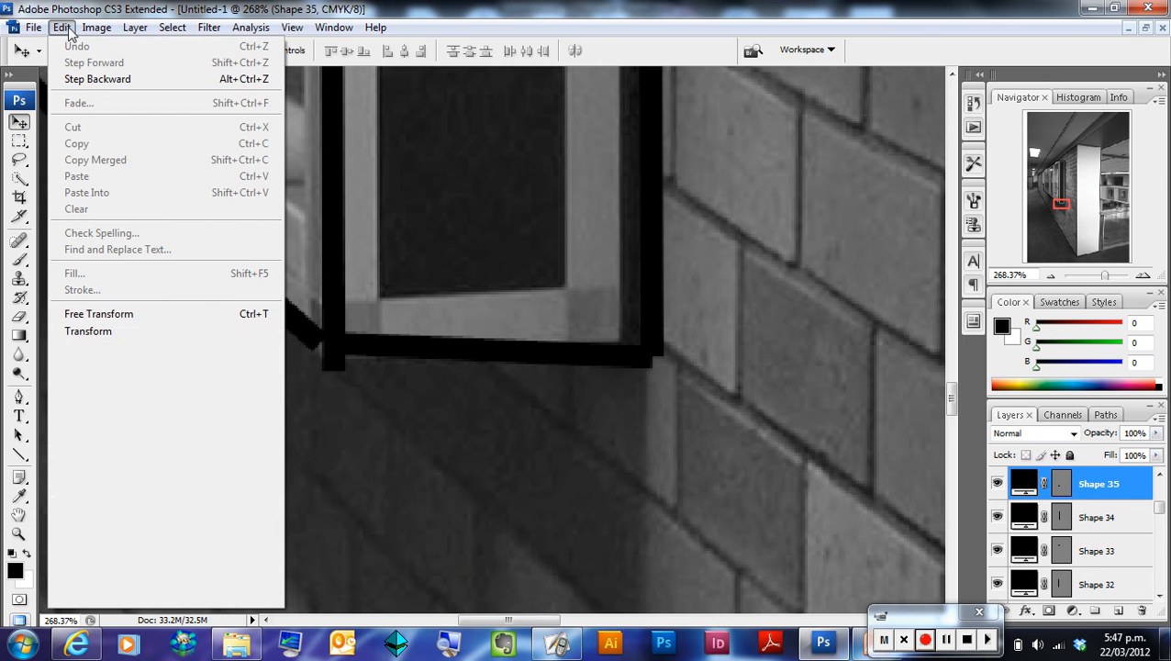
mouse_move(216, 333)
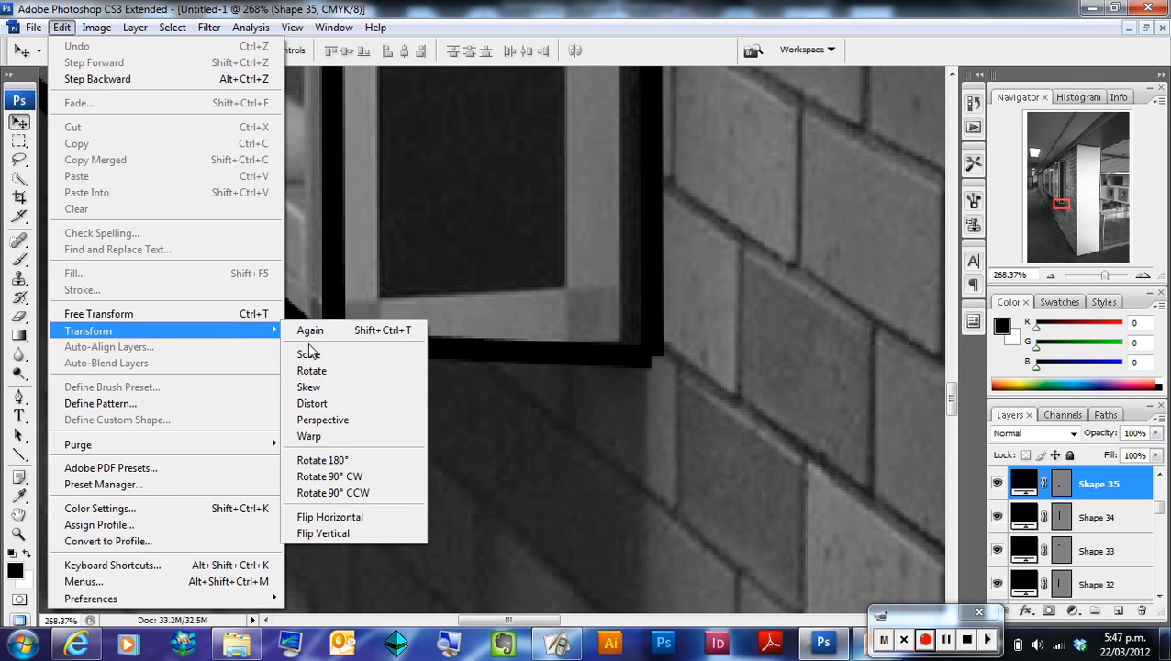
click(332, 389)
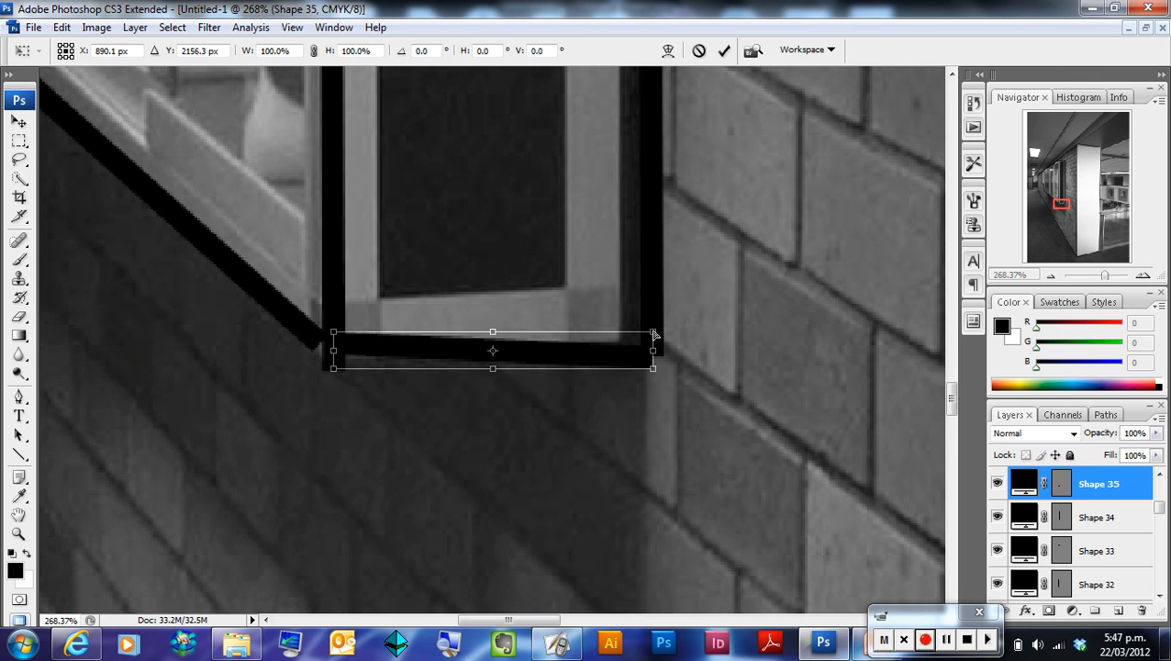
drag(653, 332, 656, 339)
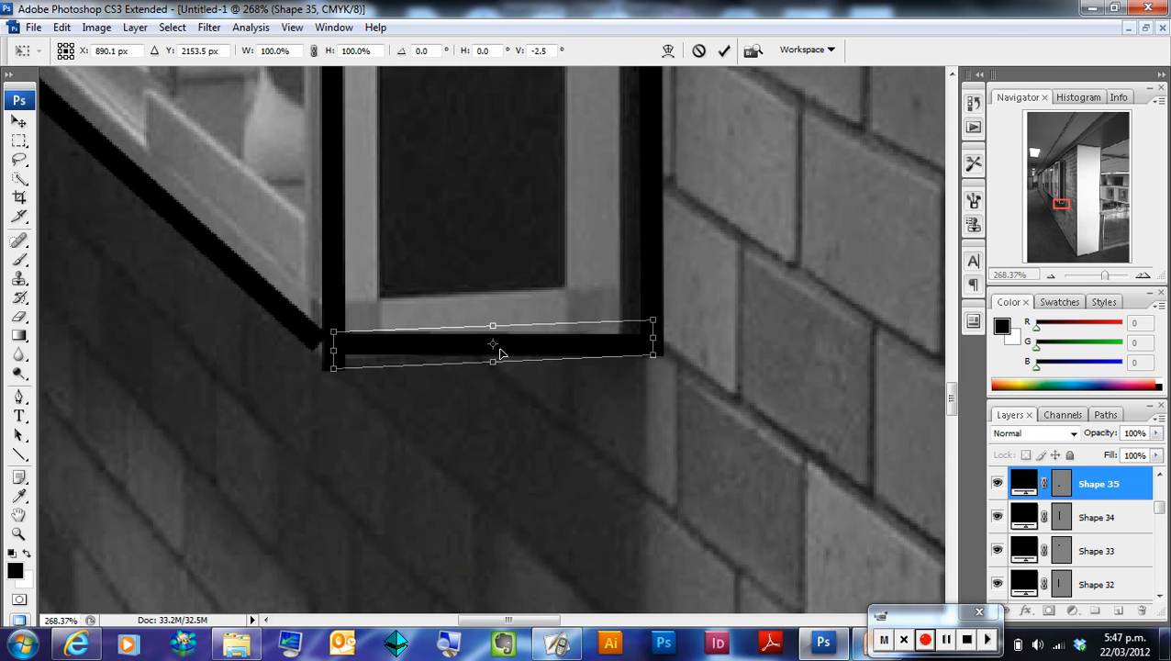
drag(338, 358, 339, 371)
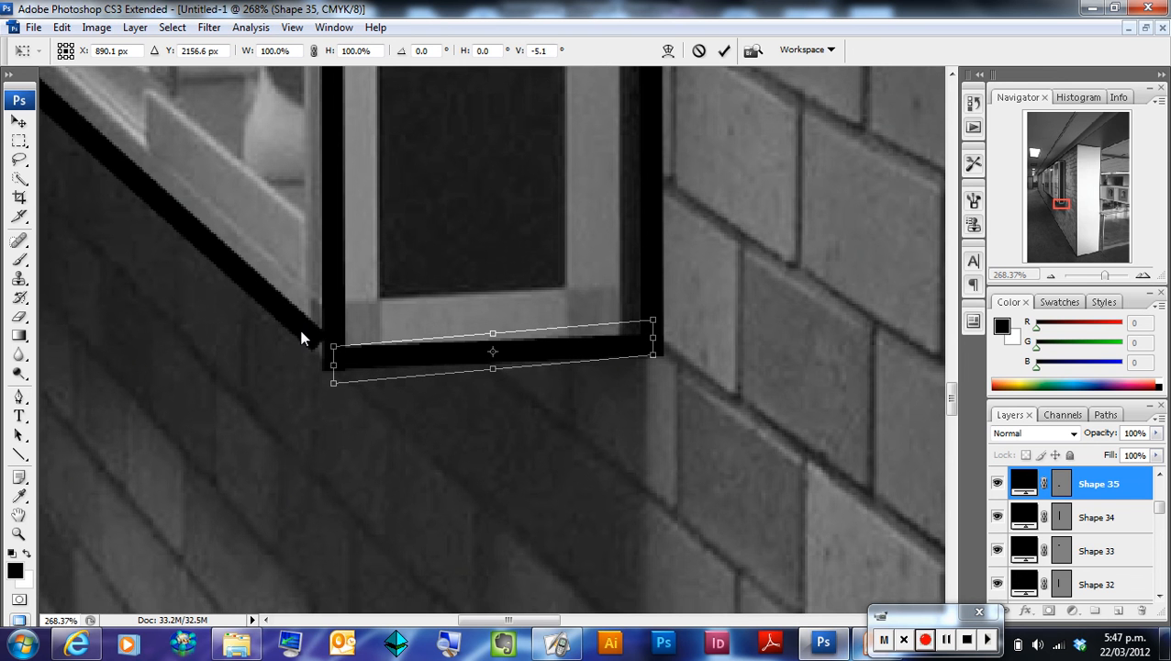
key(Return)
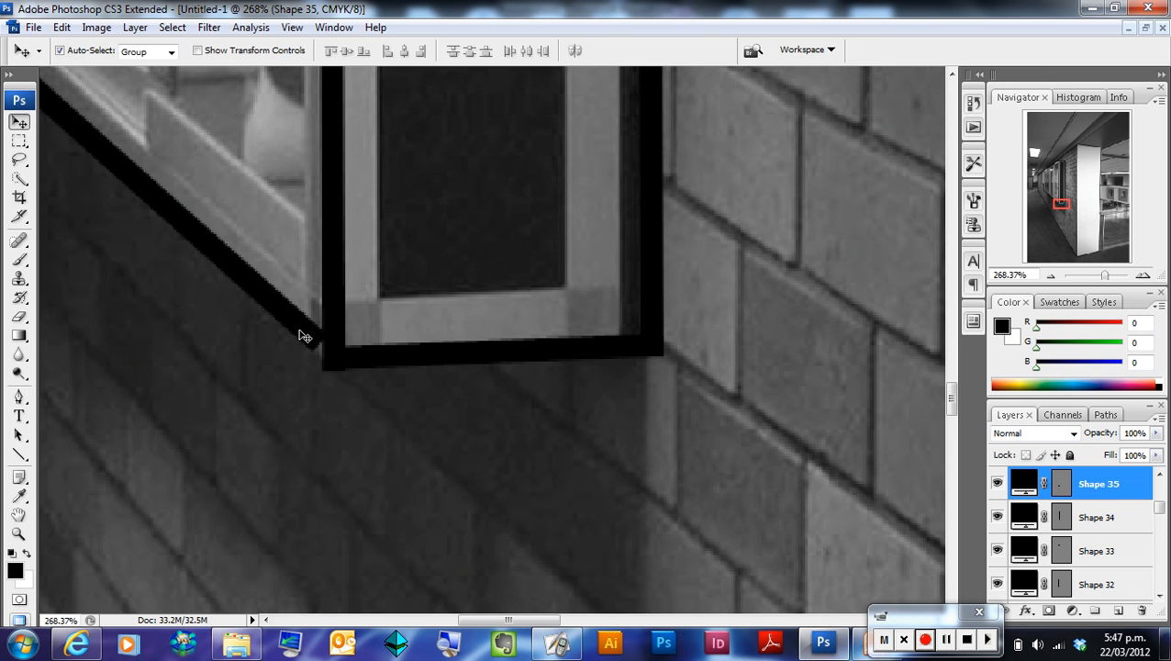
Examine the traced lines at the cabinet's lower corner and across the whole corridor image for misalignments
scroll(300, 331, up, 4)
scroll(300, 332, down, 4)
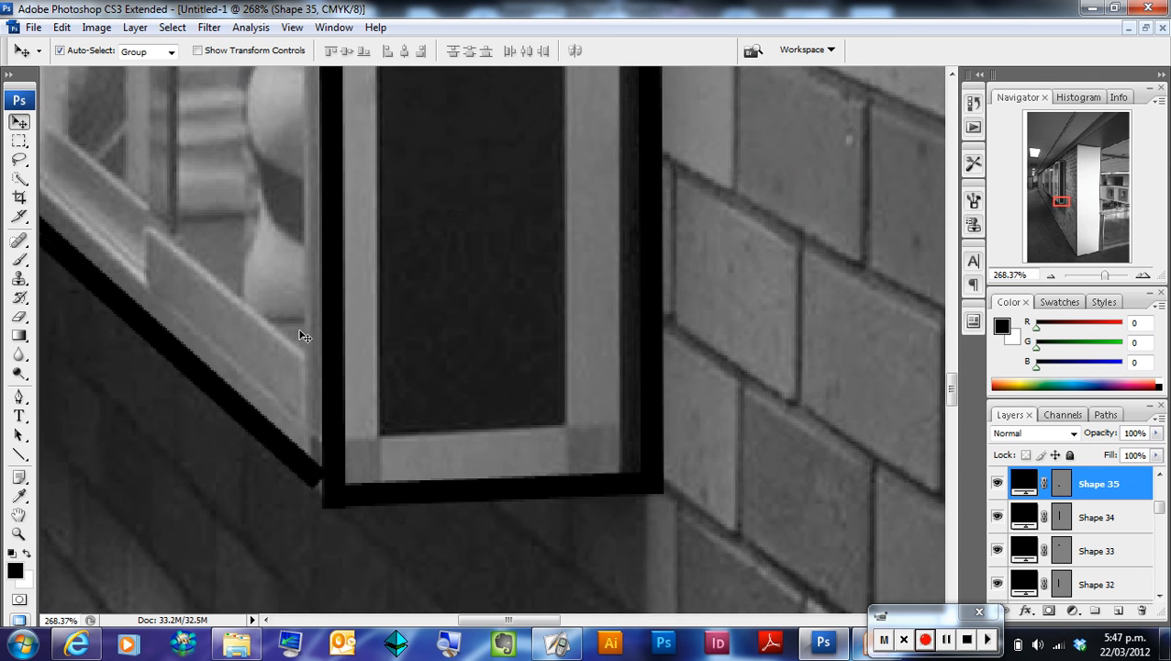
click(300, 327)
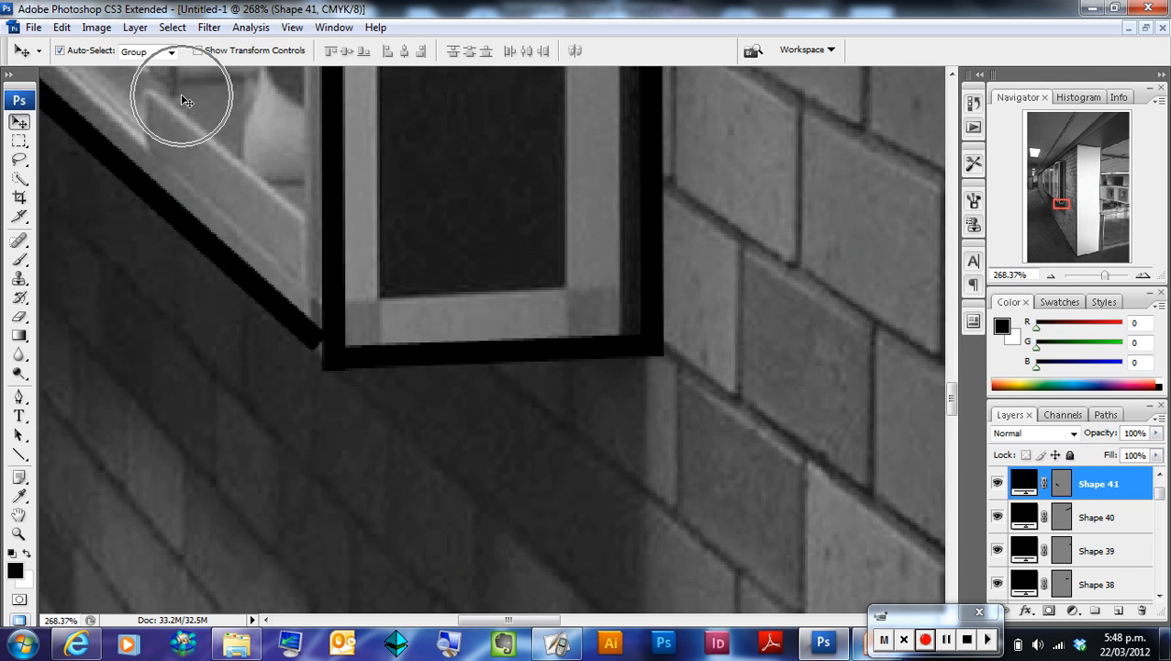
key(ctrl+minus)
key(ctrl+minus)
key(ctrl+minus)
key(ctrl+minus)
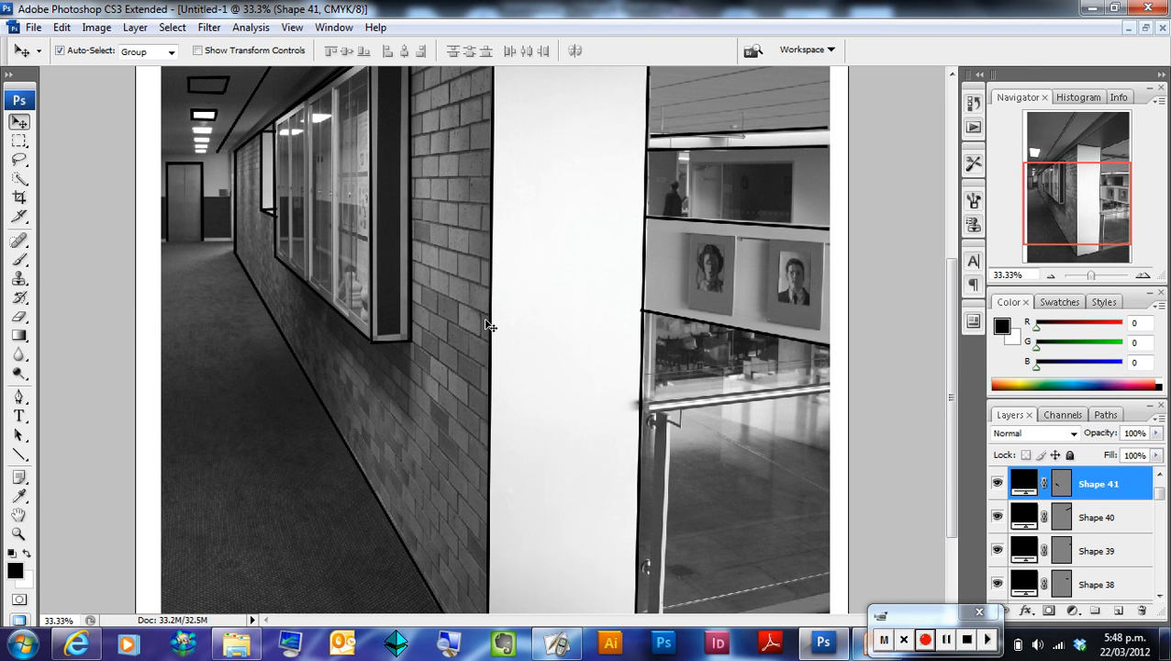
key(ctrl+minus)
key(ctrl+minus)
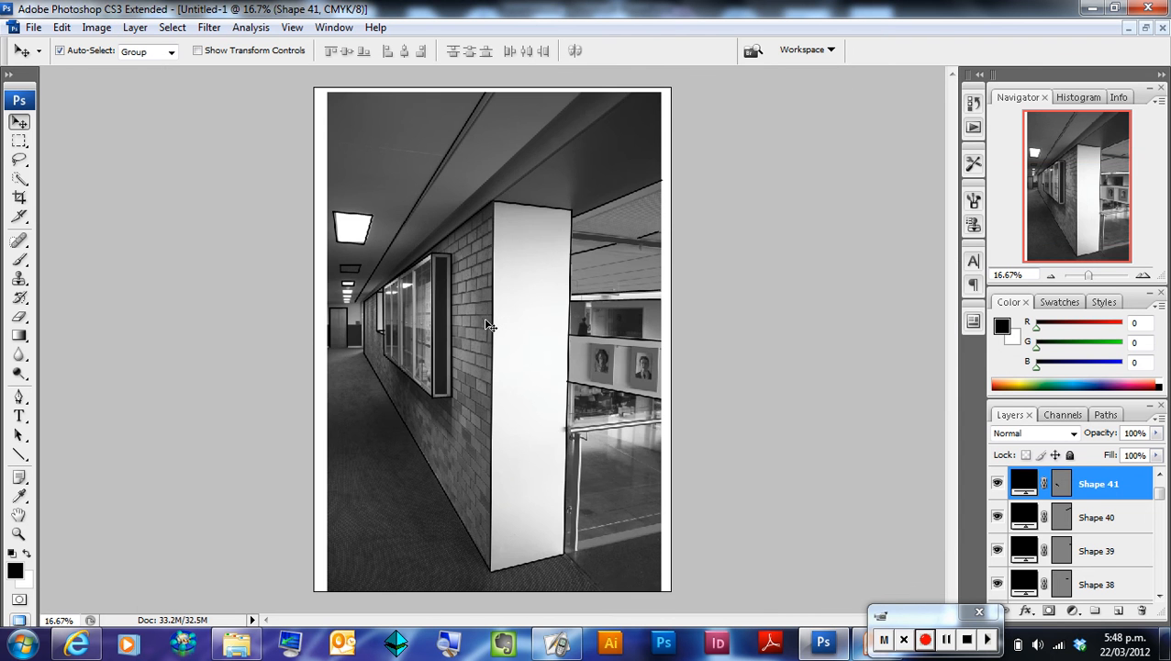
key(ctrl+plus)
key(ctrl+plus)
key(ctrl+plus)
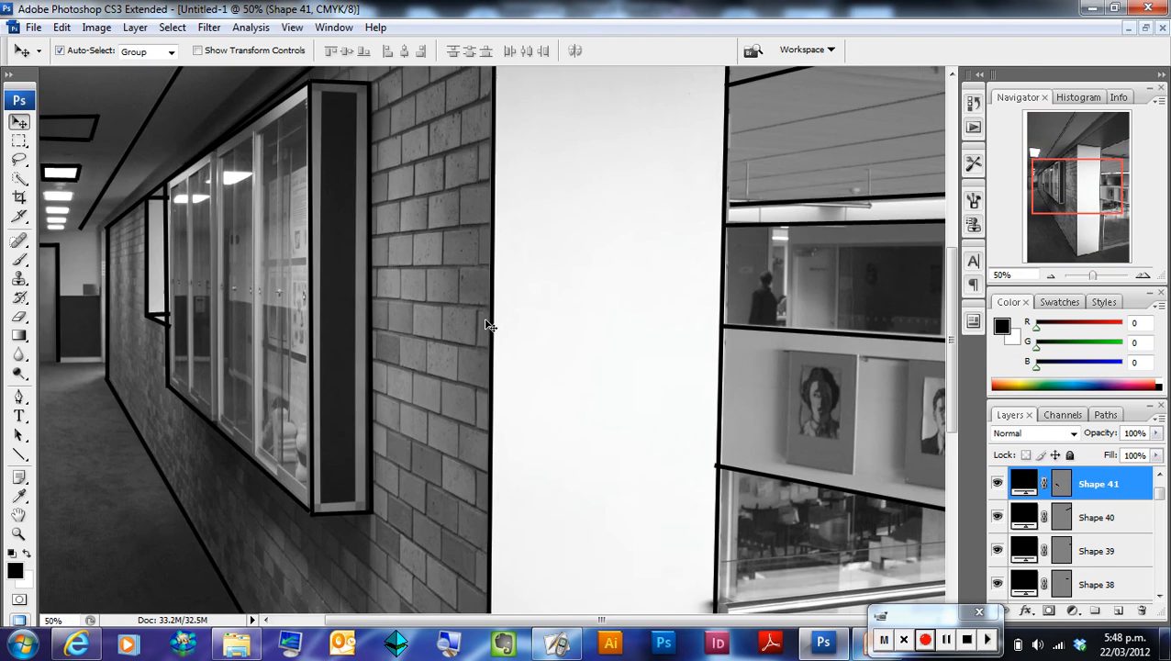
key(ctrl+minus)
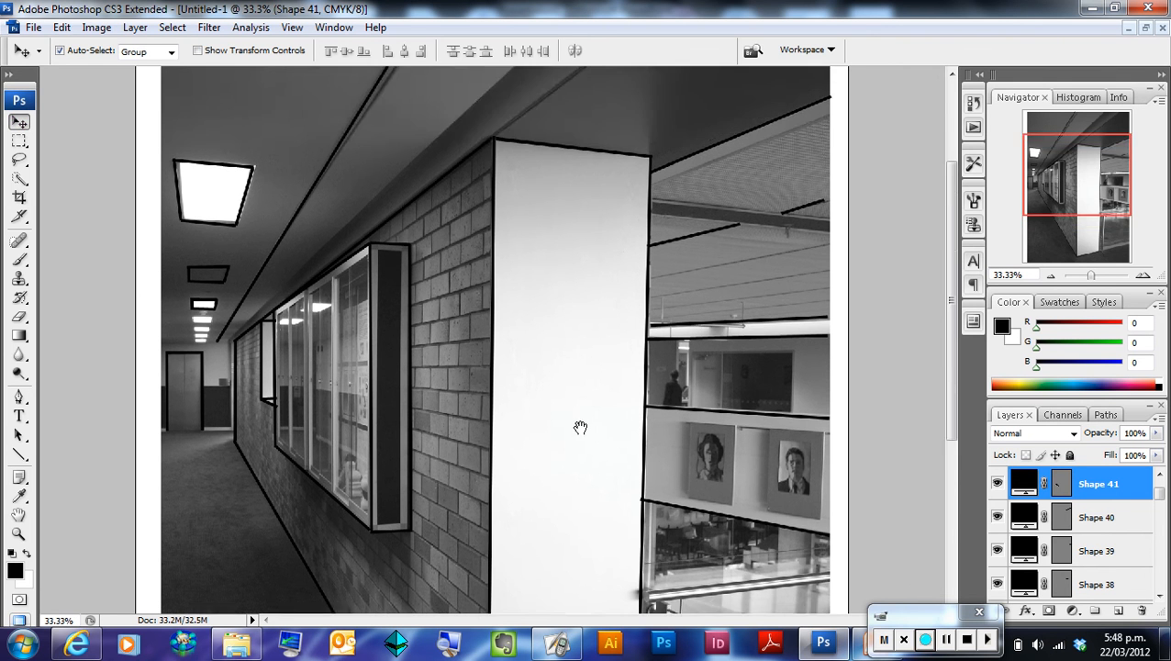
drag(580, 426, 485, 351)
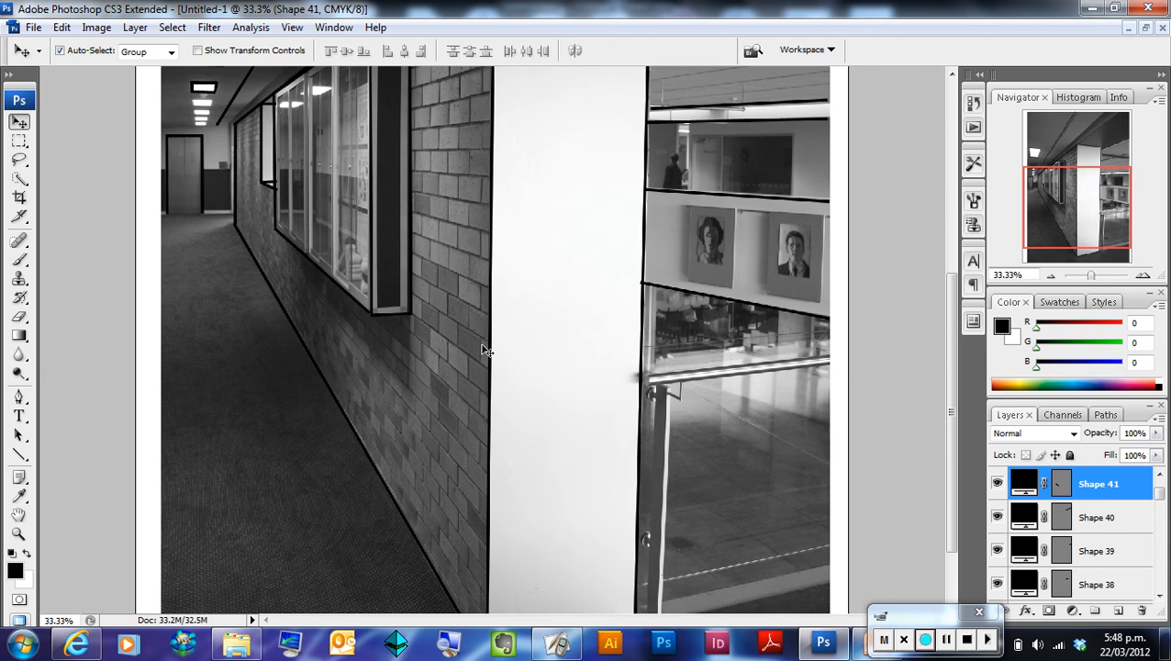
key(ctrl+minus)
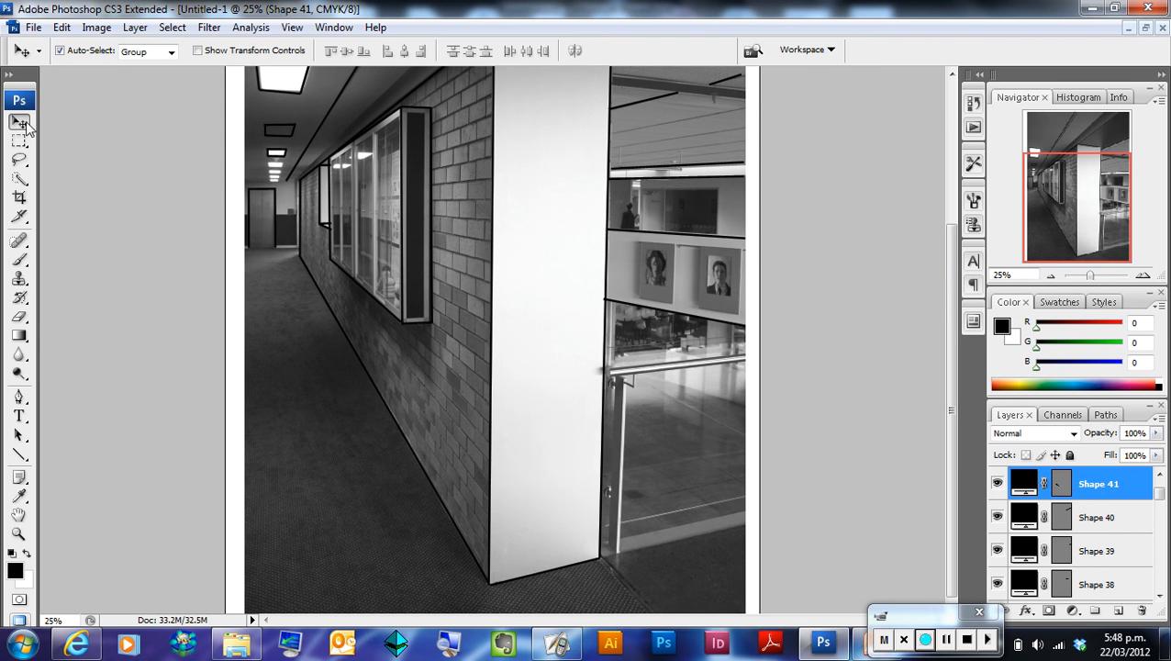
Delete the long diagonal line traced along the ceiling strip between the ceiling lights and the display cabinet
click(293, 143)
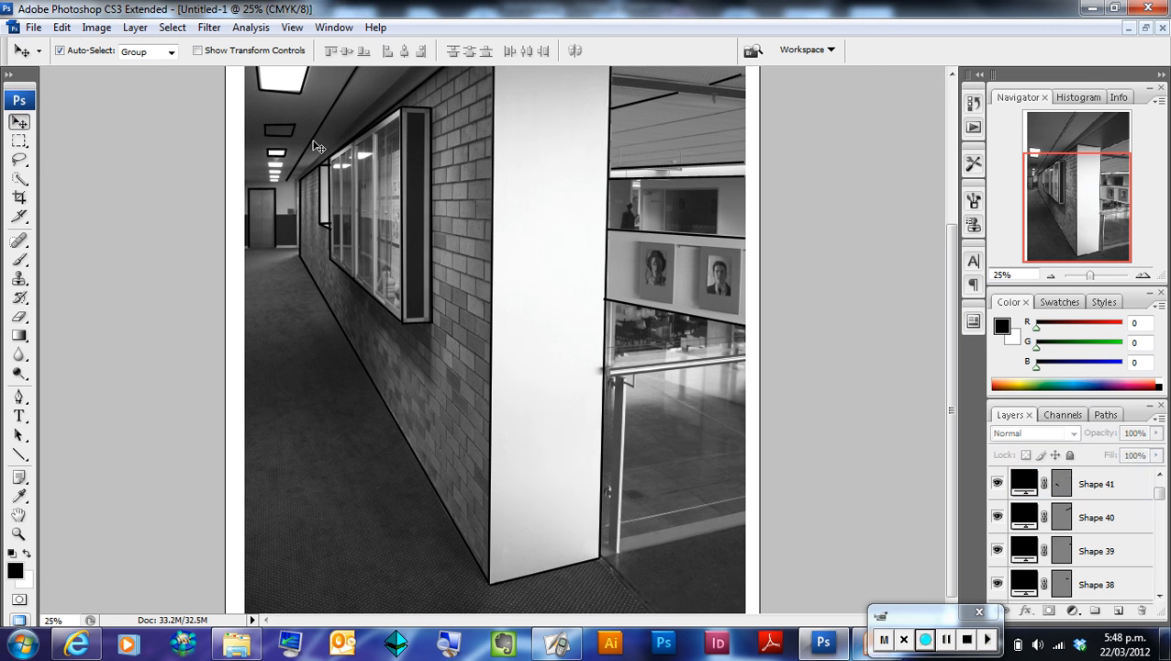
click(317, 146)
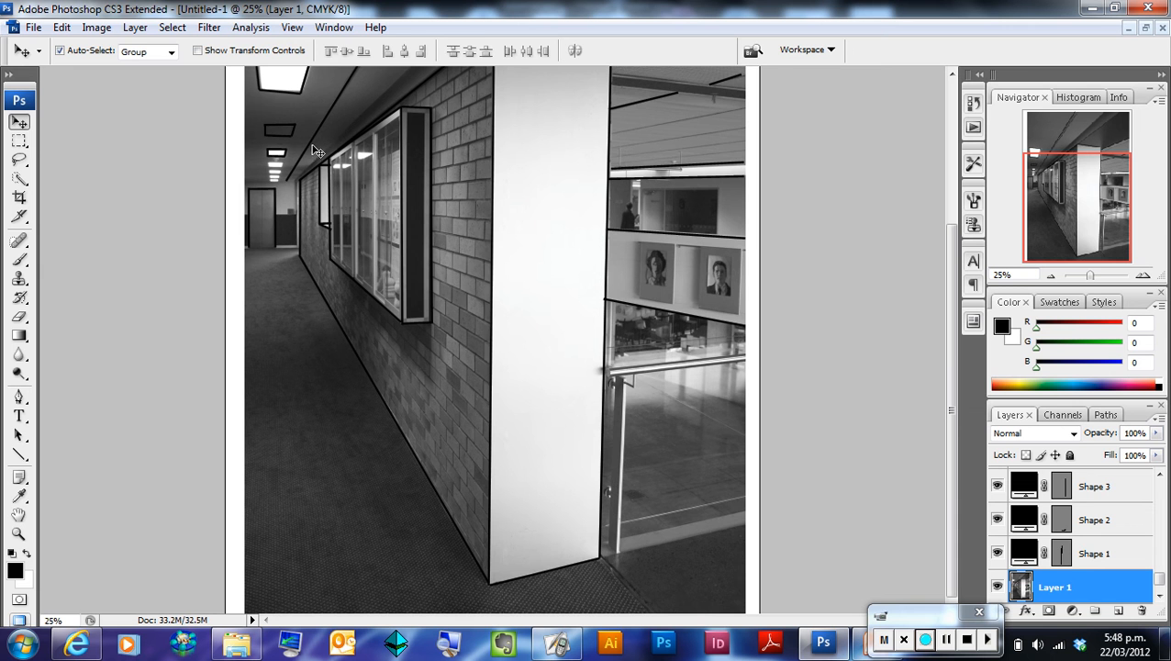
click(19, 533)
drag(265, 119, 386, 222)
key(v)
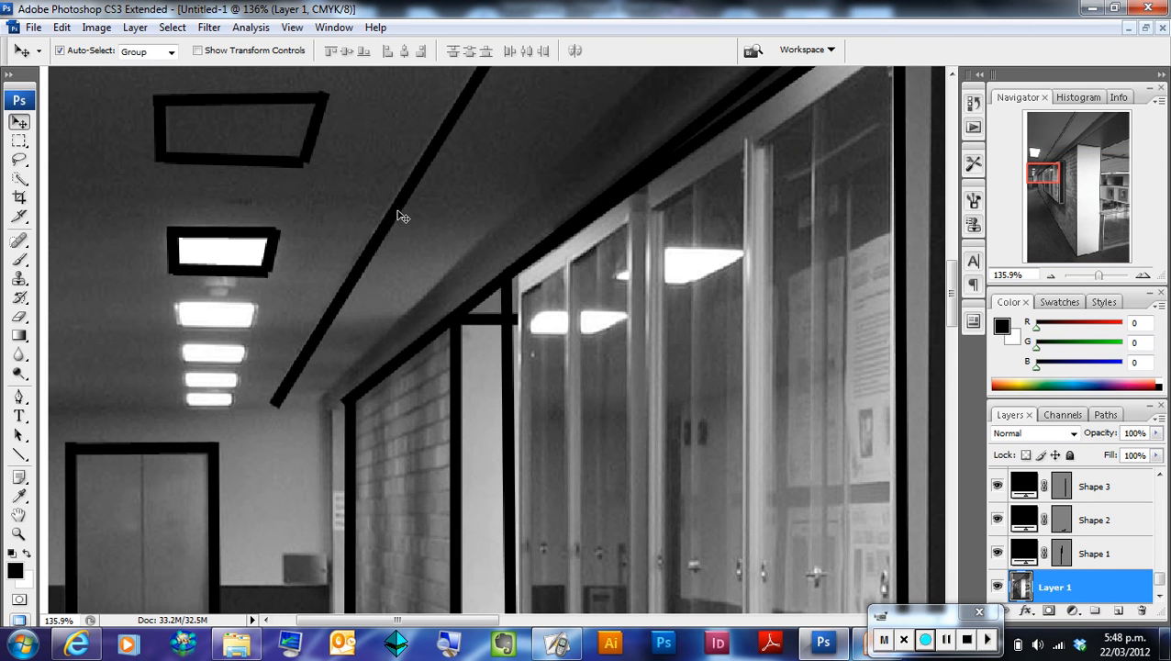
click(402, 217)
key(Delete)
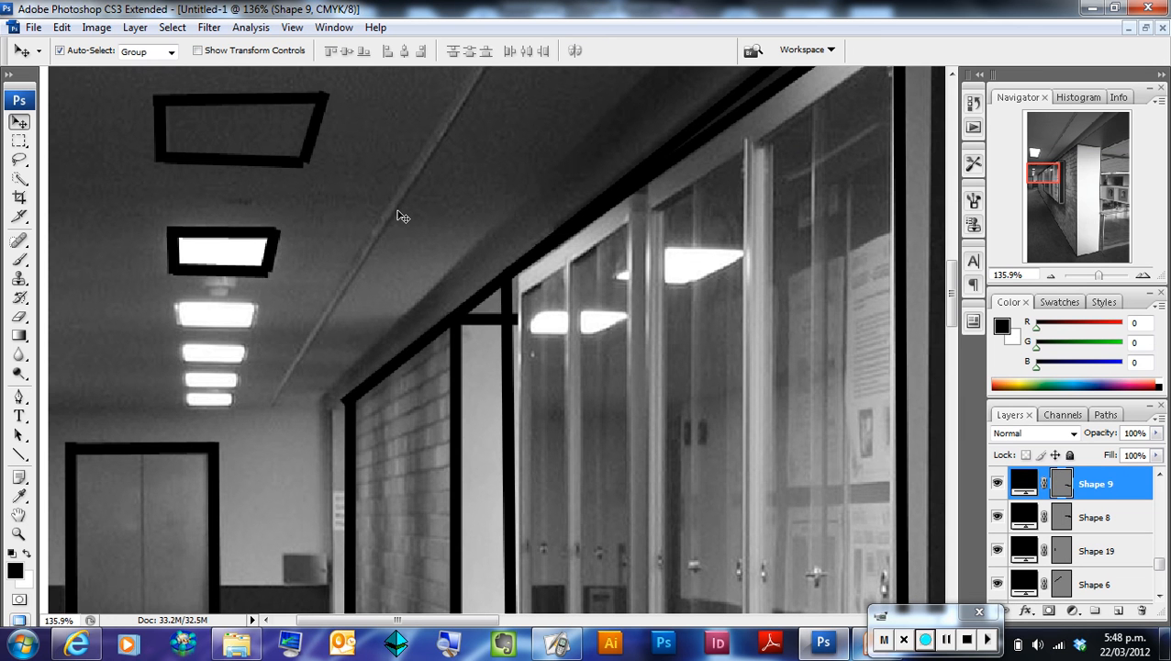
Shift the display cabinet's far vertical line slightly toward the cabinet to align with its glass edge
scroll(549, 361, down, 3)
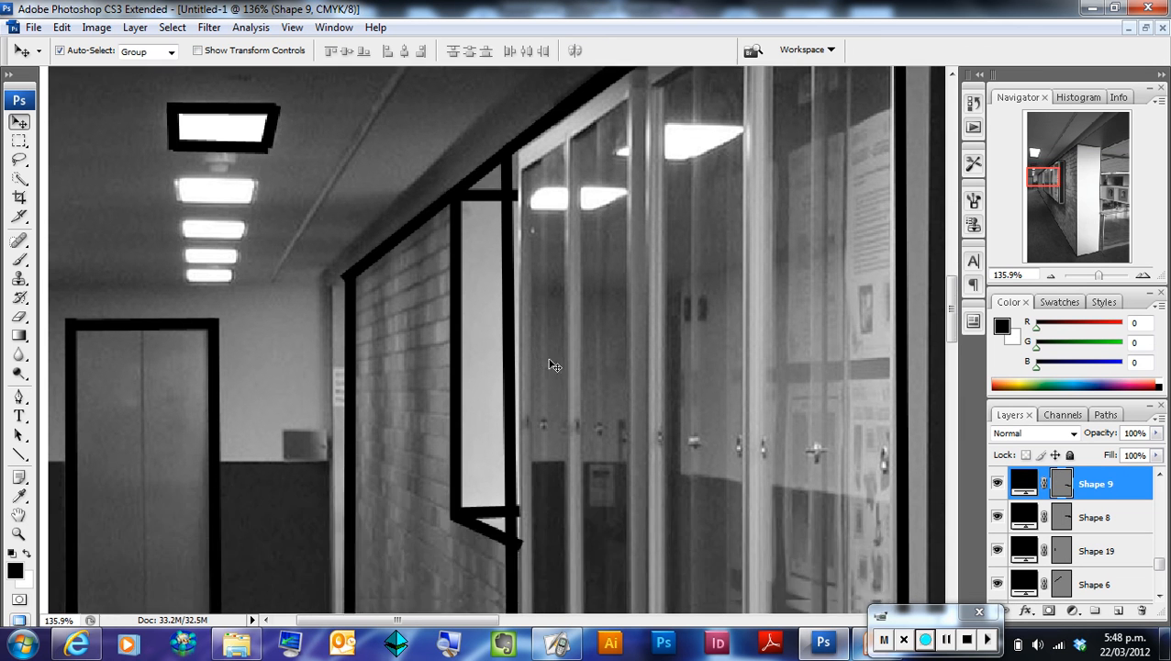
drag(507, 305, 515, 316)
scroll(569, 424, down, 9)
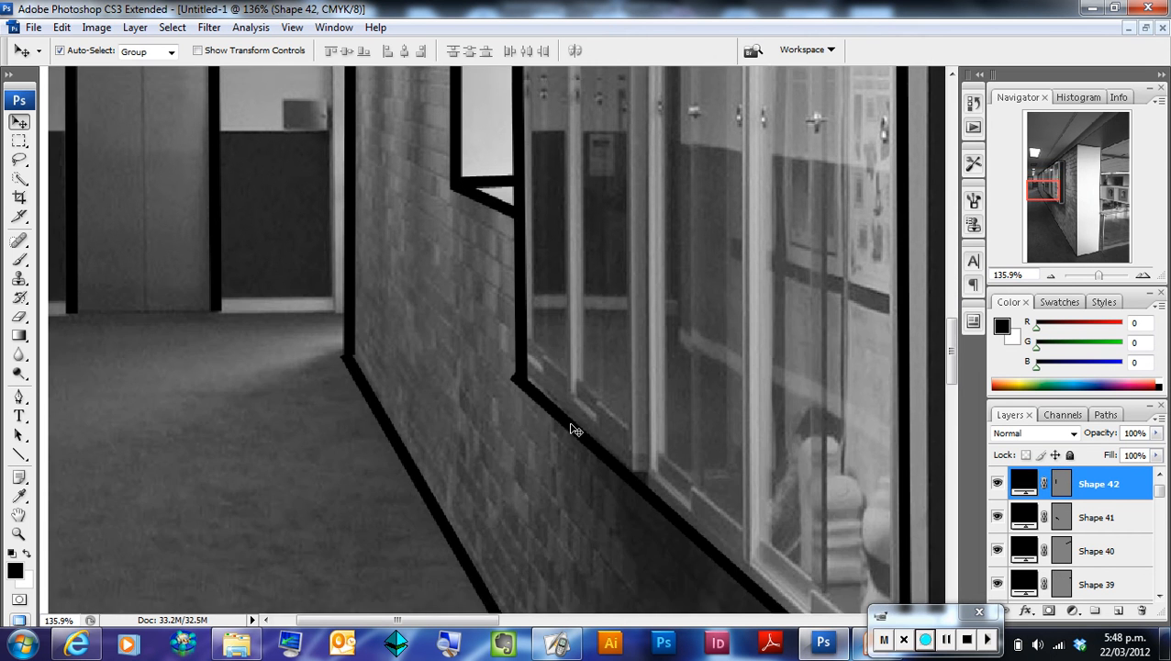
key(ctrl+minus)
key(ctrl+minus)
key(ctrl+minus)
key(ctrl+minus)
key(ctrl+minus)
key(ctrl+minus)
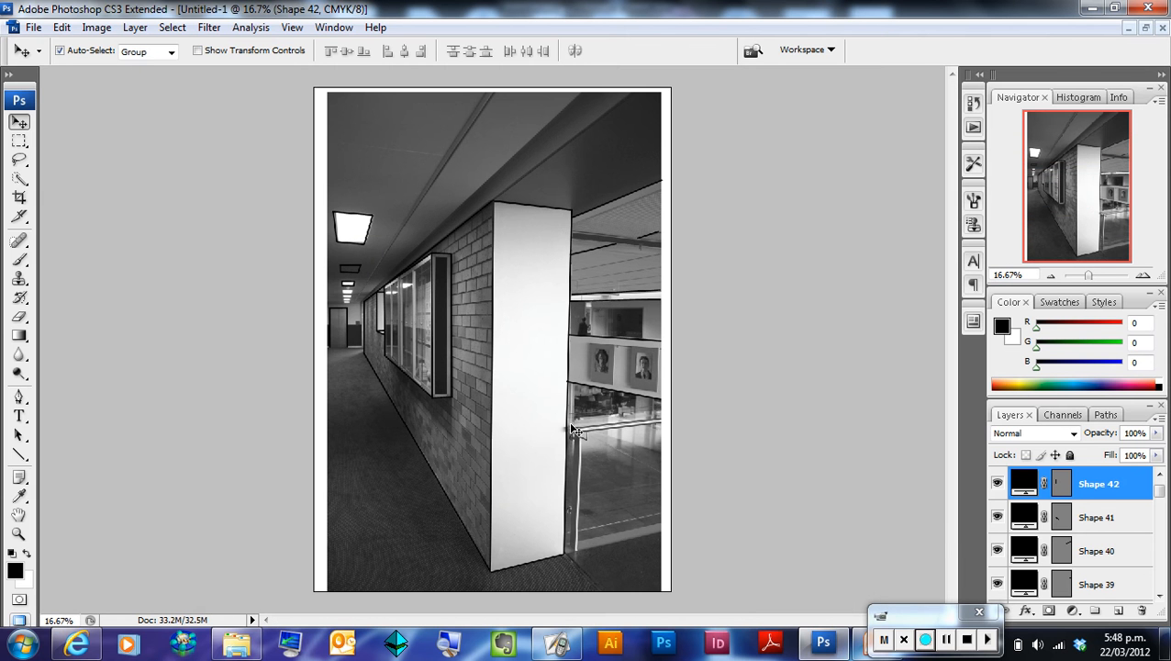
Save the document to the Desktop as Line Drawing.psd in Photoshop format with layers and maximized compatibility
click(37, 30)
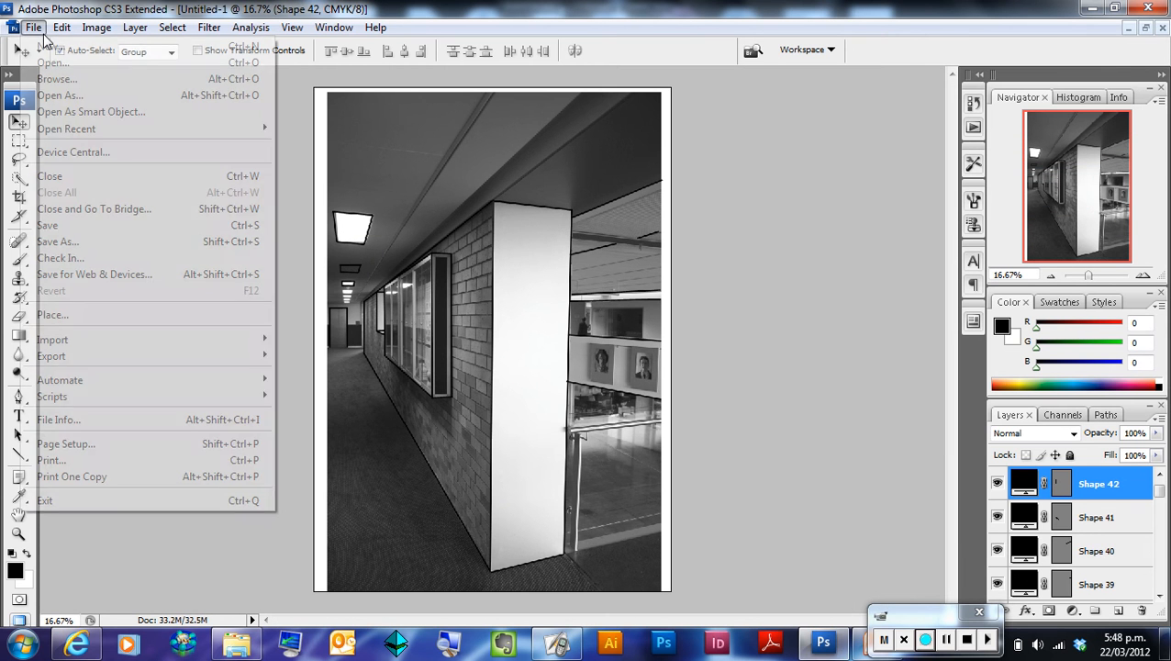
click(72, 241)
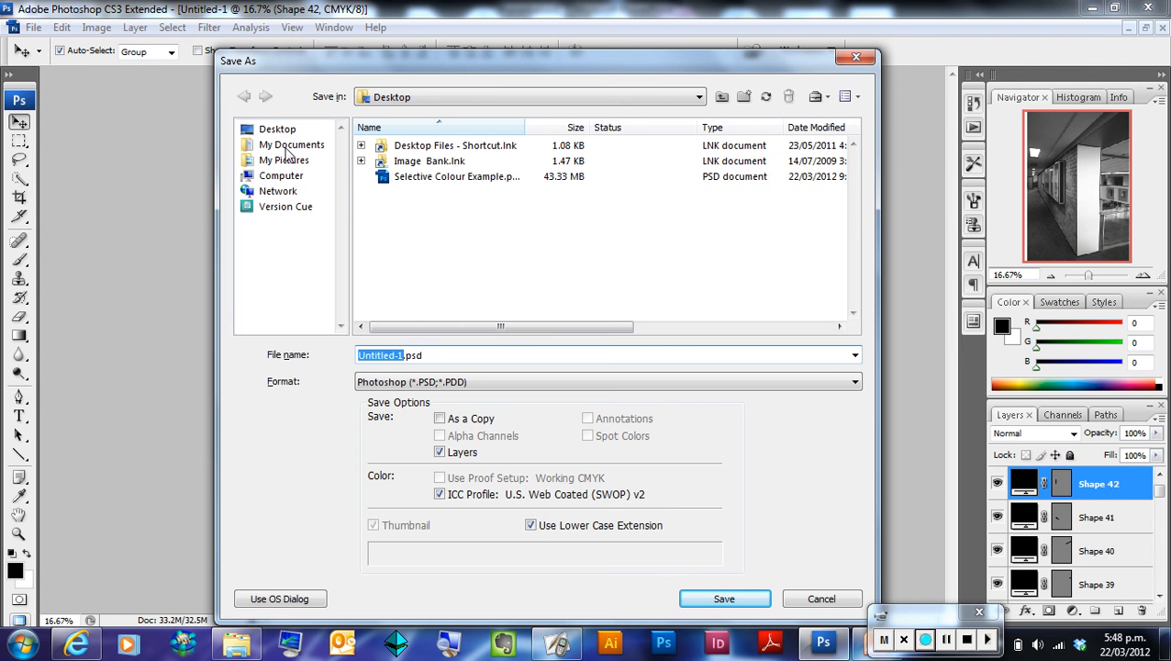
click(276, 129)
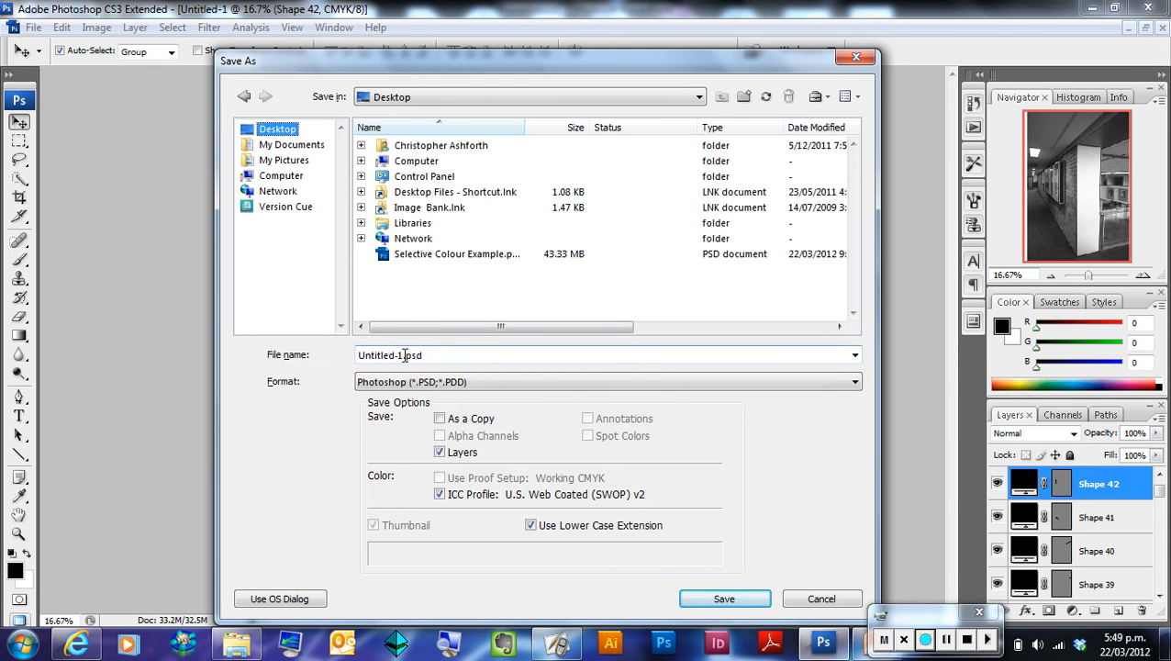
click(401, 355)
click(401, 355)
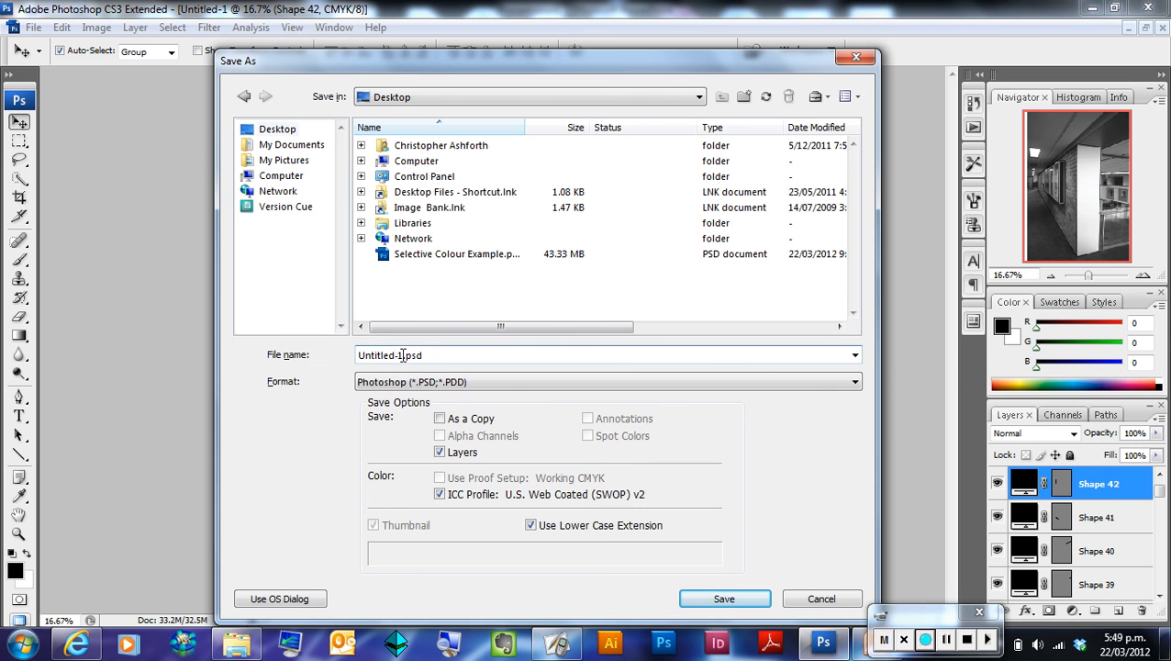
drag(402, 355, 339, 355)
key(BackSpace)
text(Line Drawing)
click(424, 383)
click(415, 400)
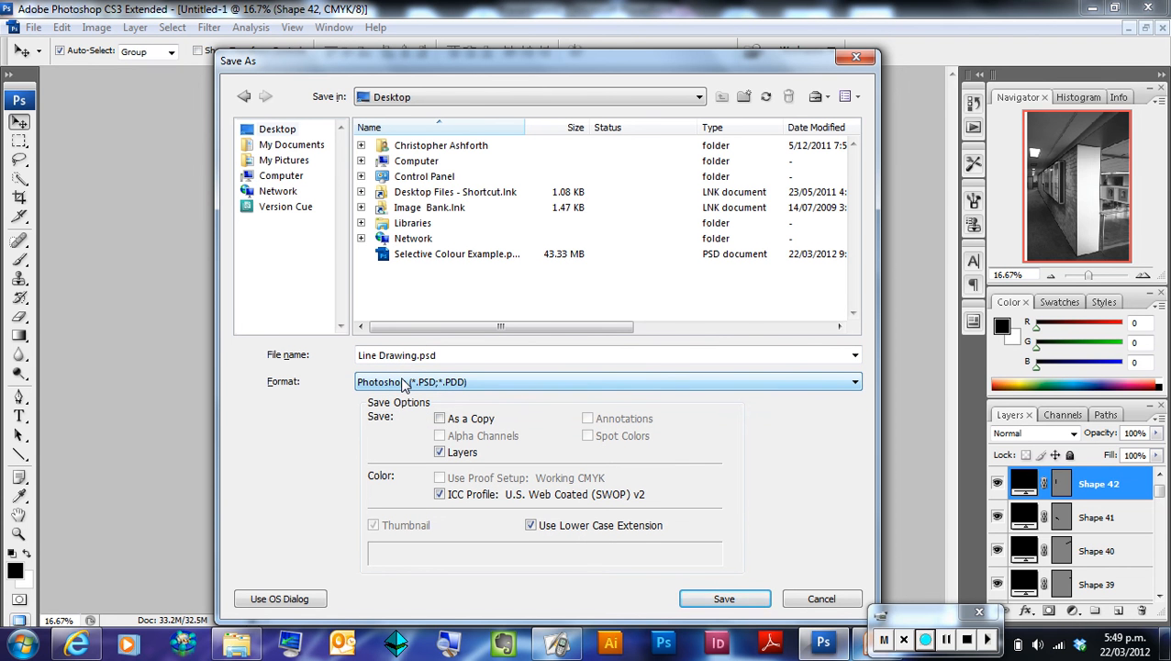
click(725, 599)
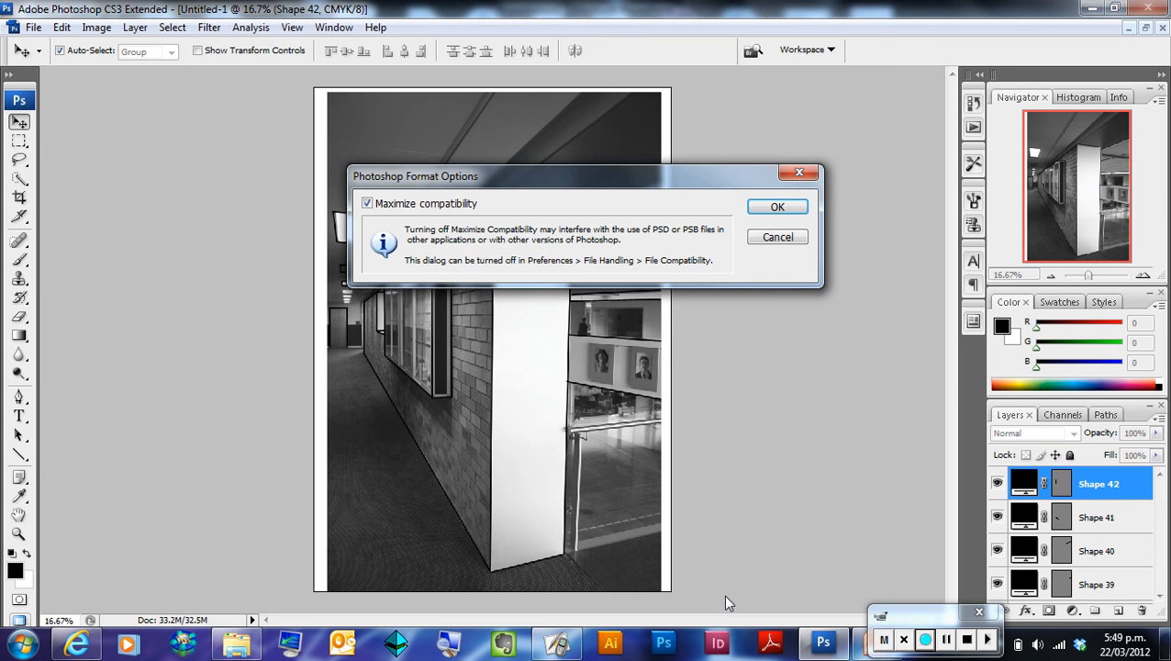
click(776, 208)
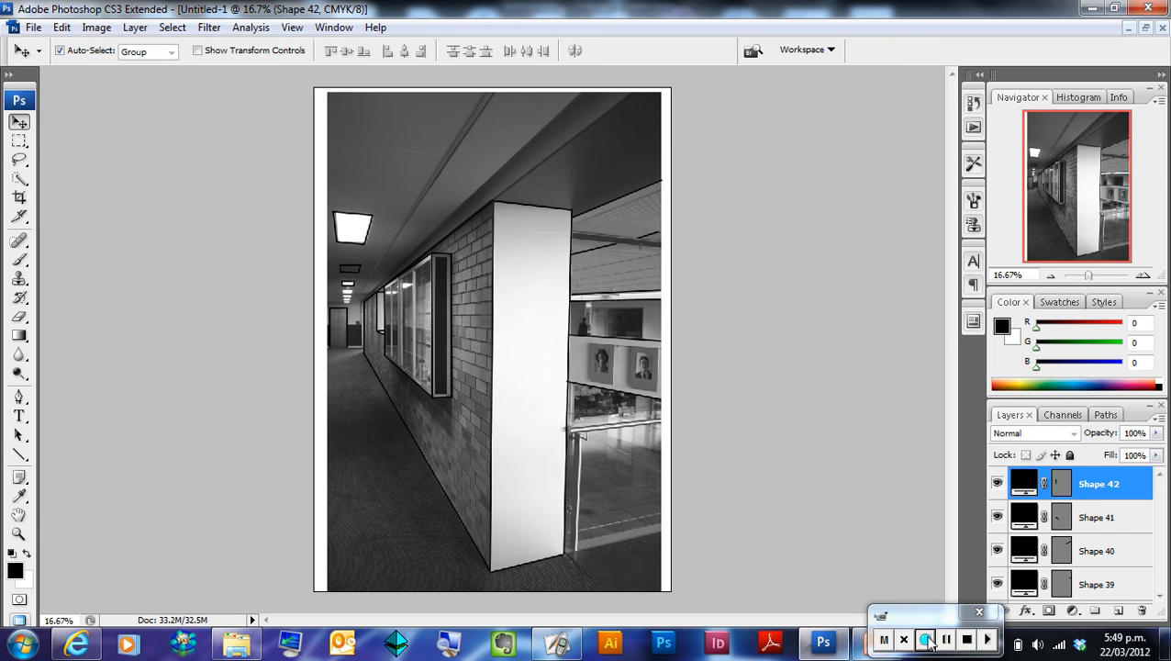